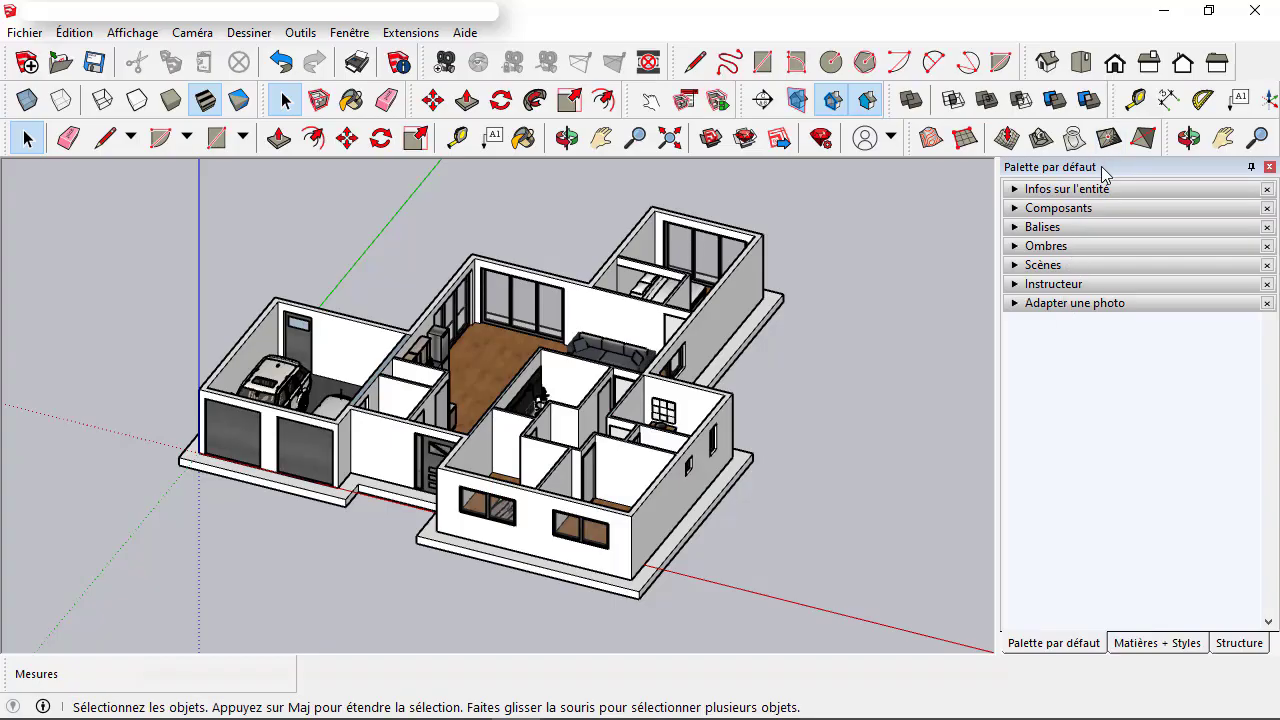
Step: Expand the Scènes section in the Default Tray and open the Affichage > Animation menu
{"action": "left_click", "coordinate": [1014, 265]}
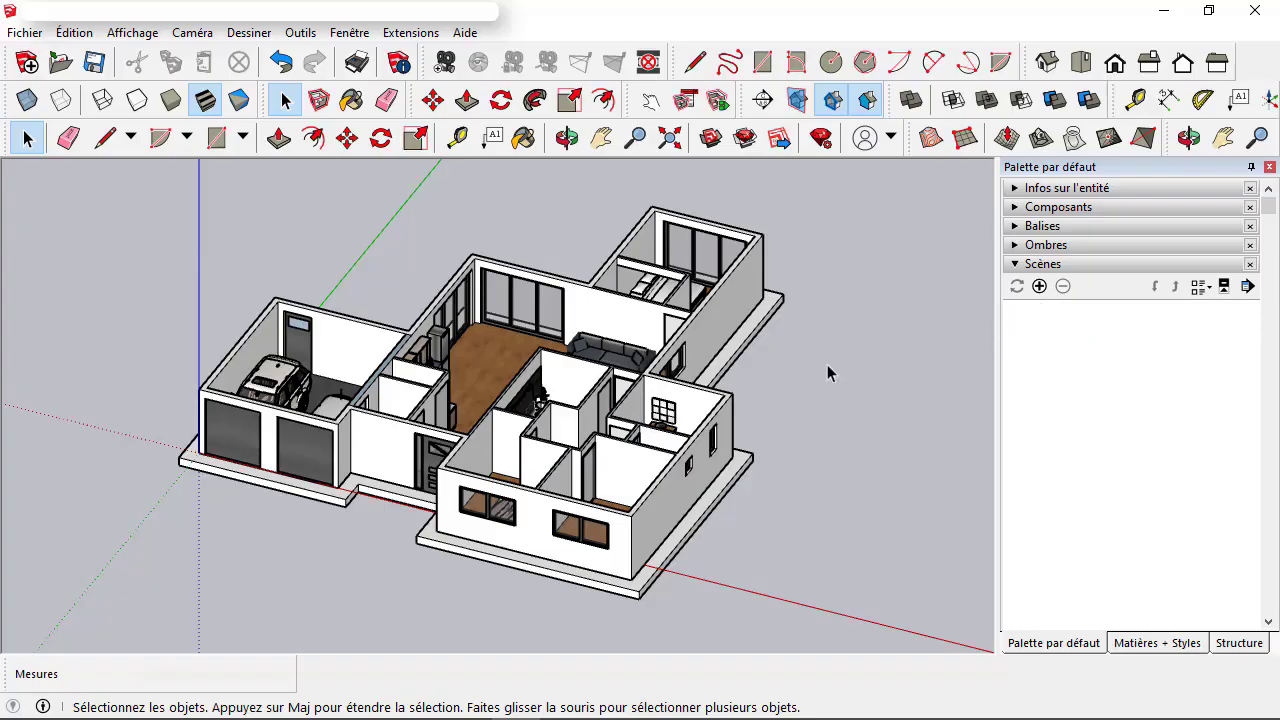
{"action": "left_click", "coordinate": [191, 36]}
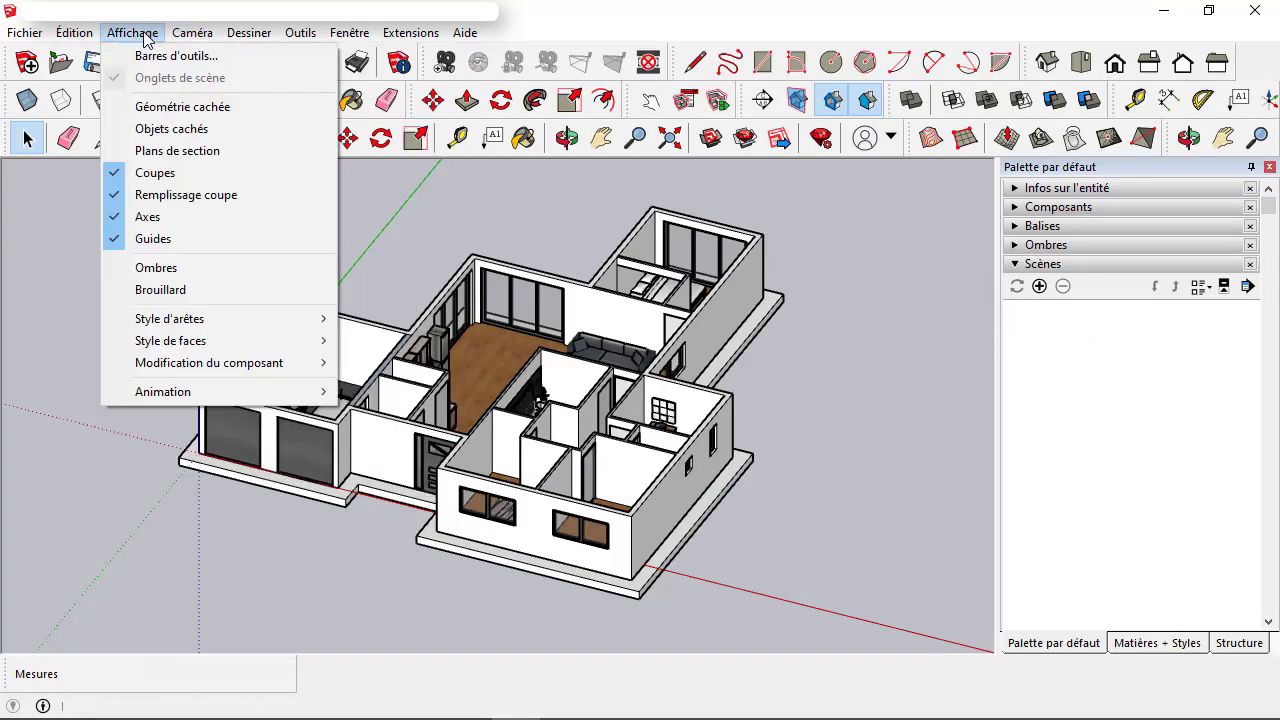
{"action": "mouse_move", "coordinate": [163, 392]}
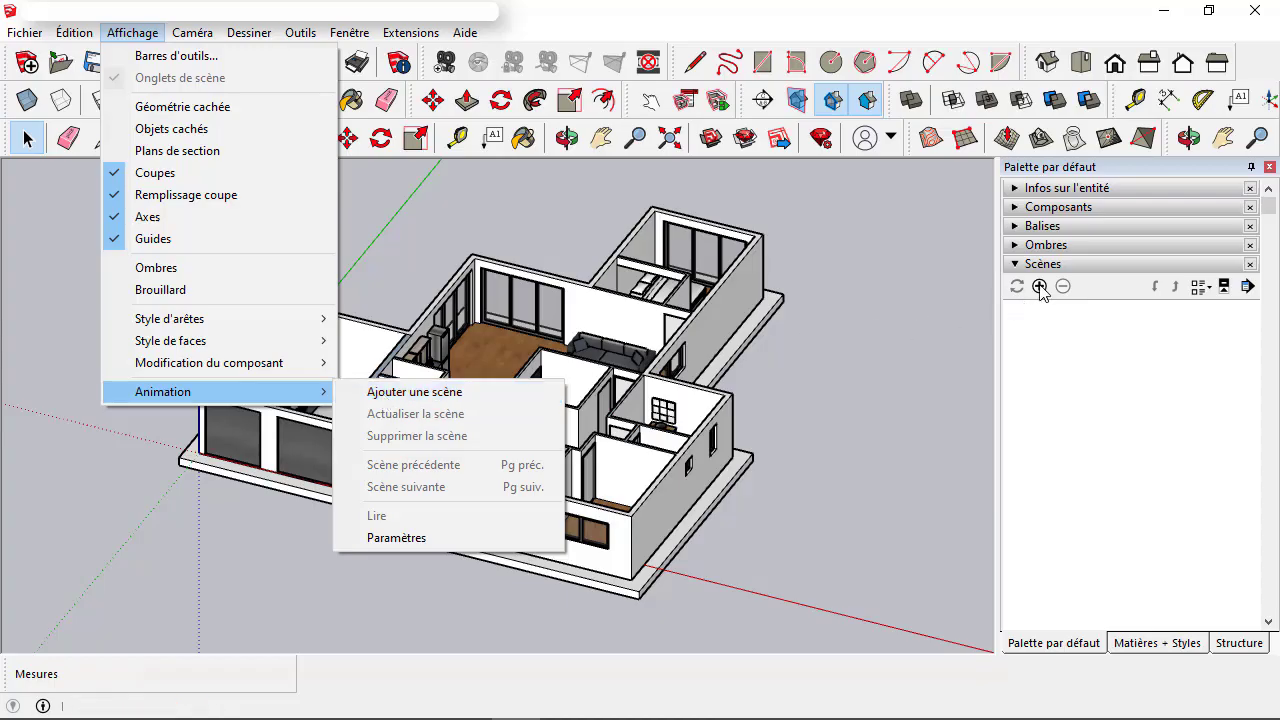
Step: Enable 2-second scene transitions with a 1-second scene delay, then close Infos sur le modèle
{"action": "left_click", "coordinate": [402, 540]}
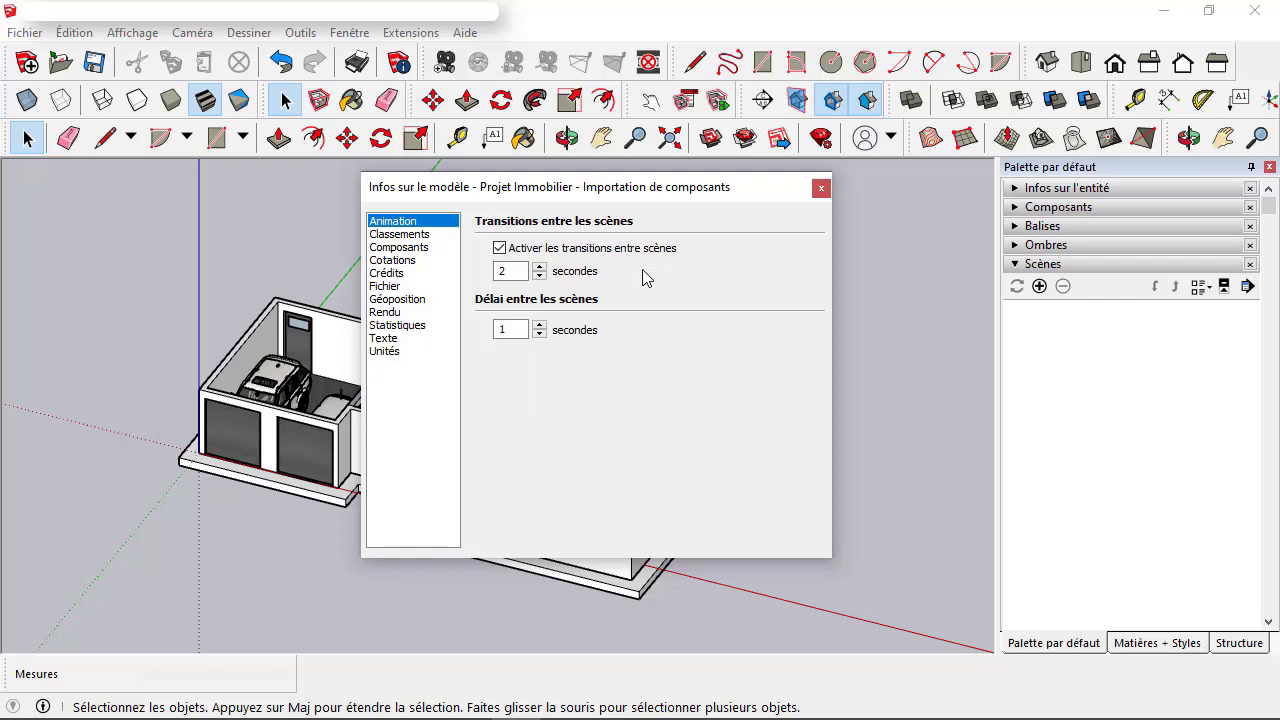
{"action": "left_click", "coordinate": [820, 190]}
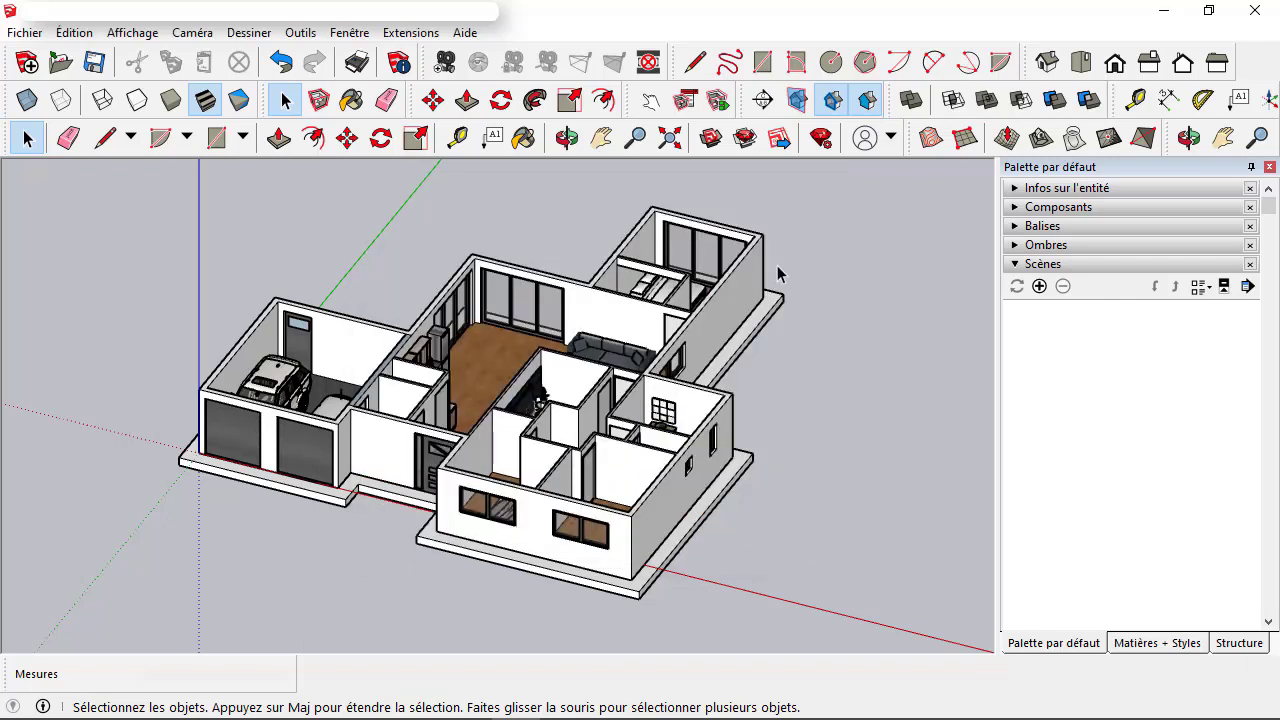
Step: Add Scène 1 from the current angled overview of the house and select it
{"action": "left_click", "coordinate": [140, 34]}
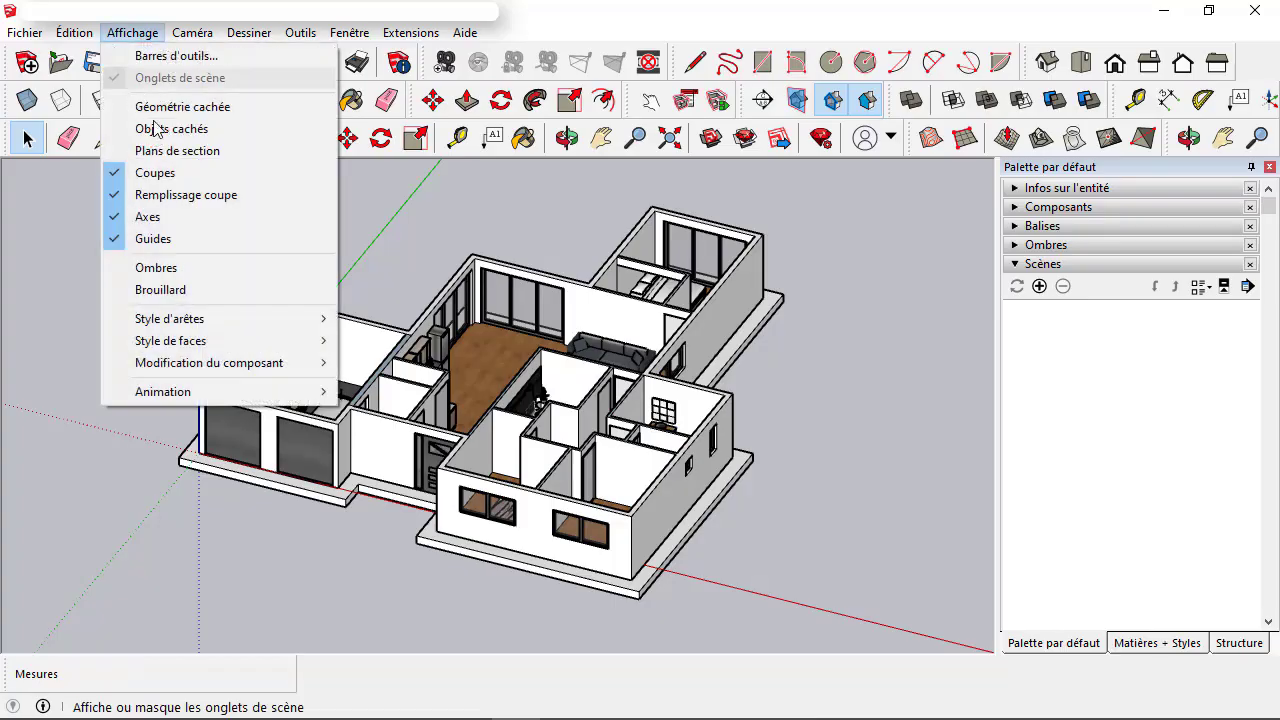
{"action": "left_click", "coordinate": [380, 395]}
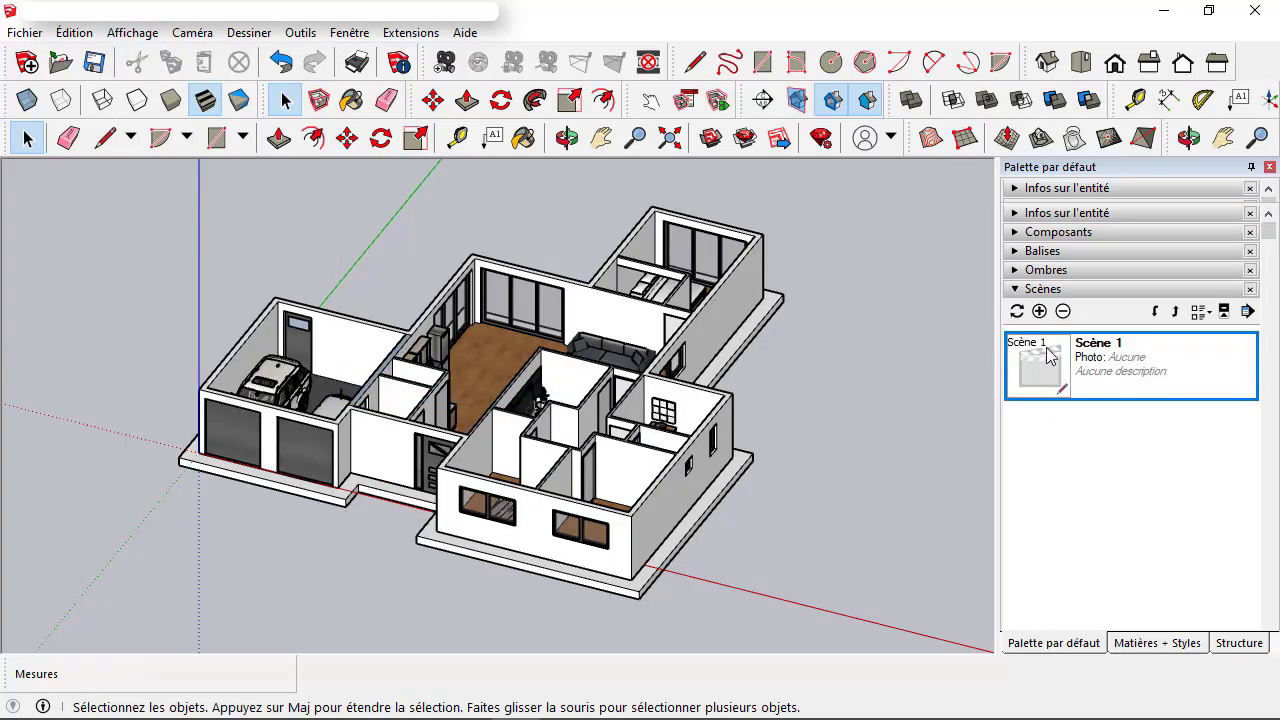
{"action": "left_click", "coordinate": [1106, 371]}
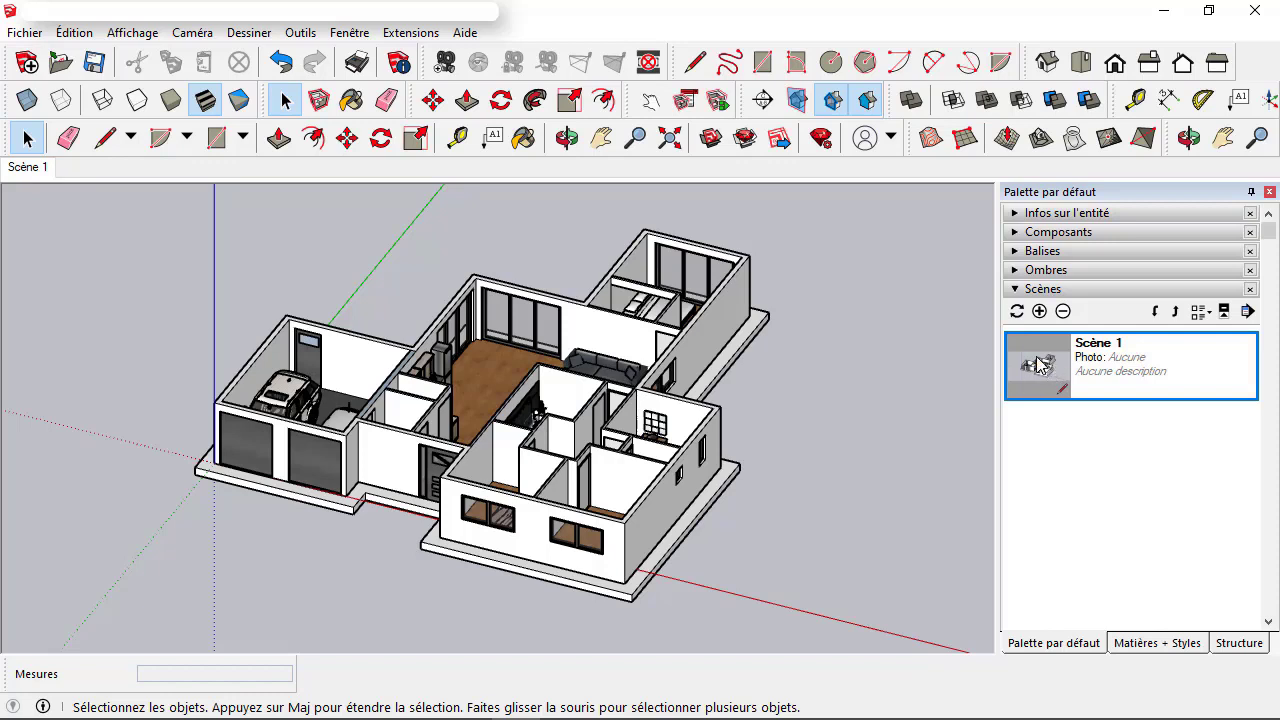
{"action": "right_click", "coordinate": [1102, 387]}
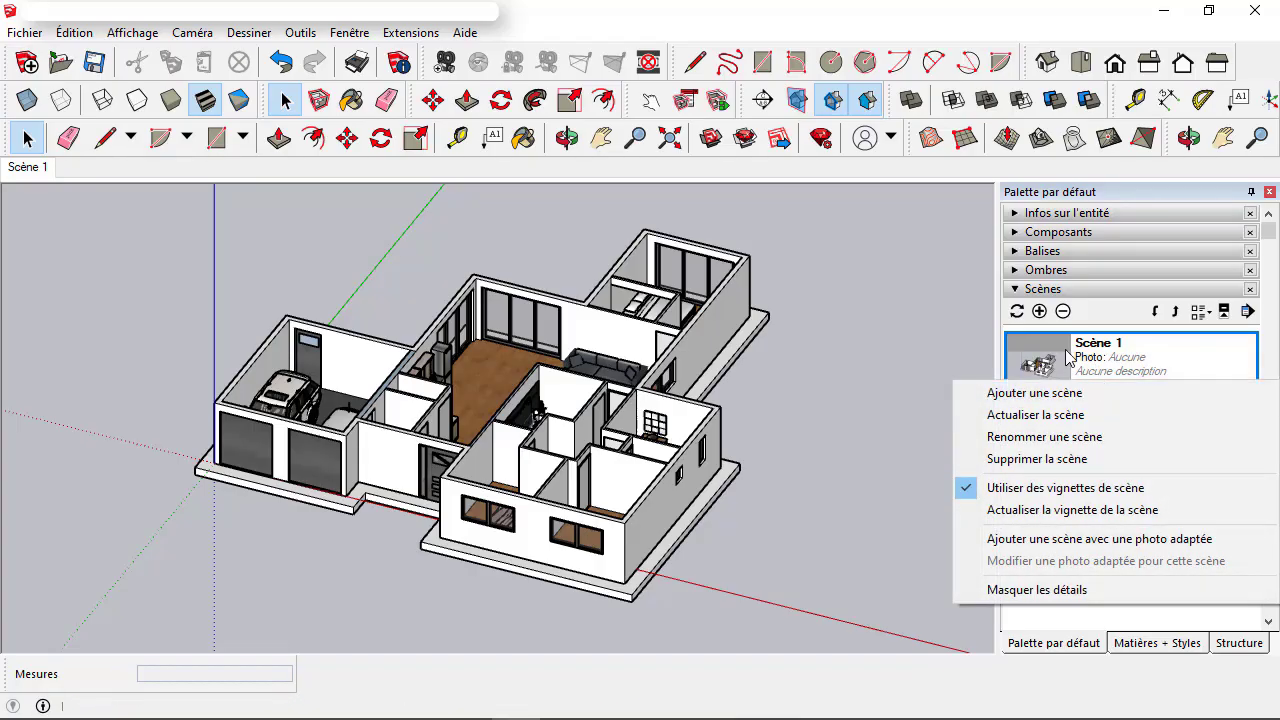
{"action": "left_click", "coordinate": [1055, 437]}
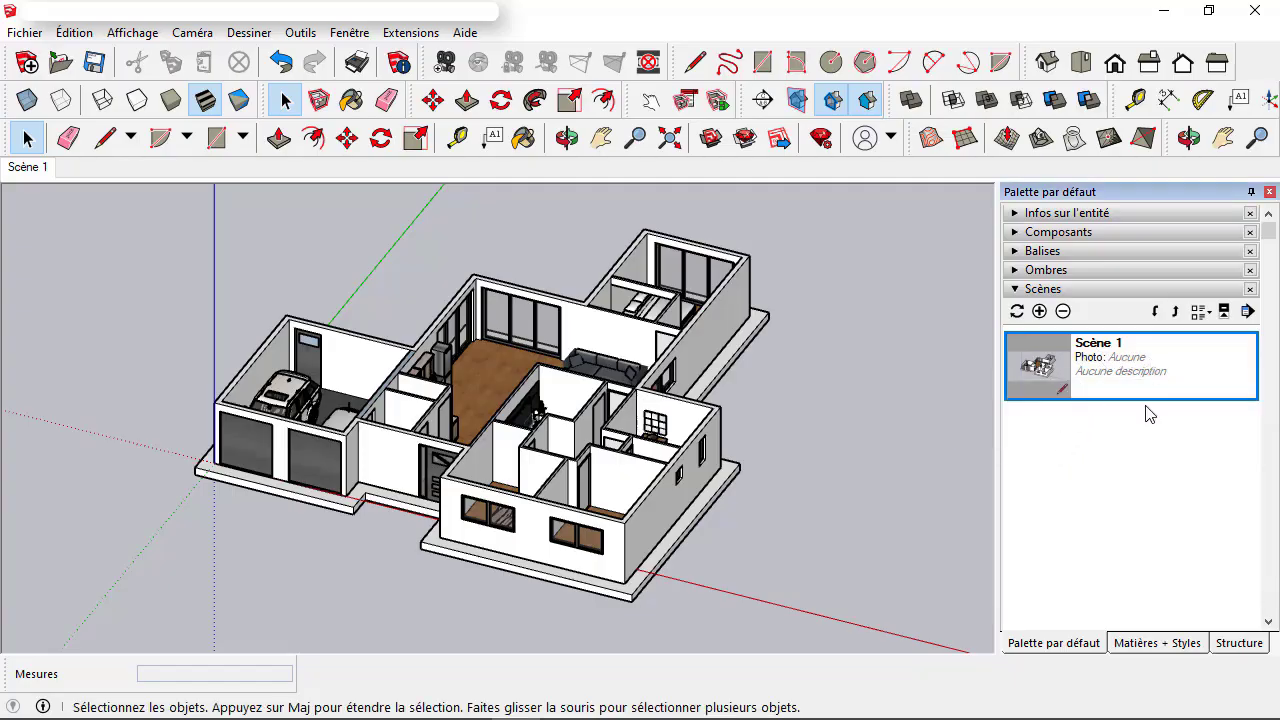
{"action": "right_click", "coordinate": [1097, 361]}
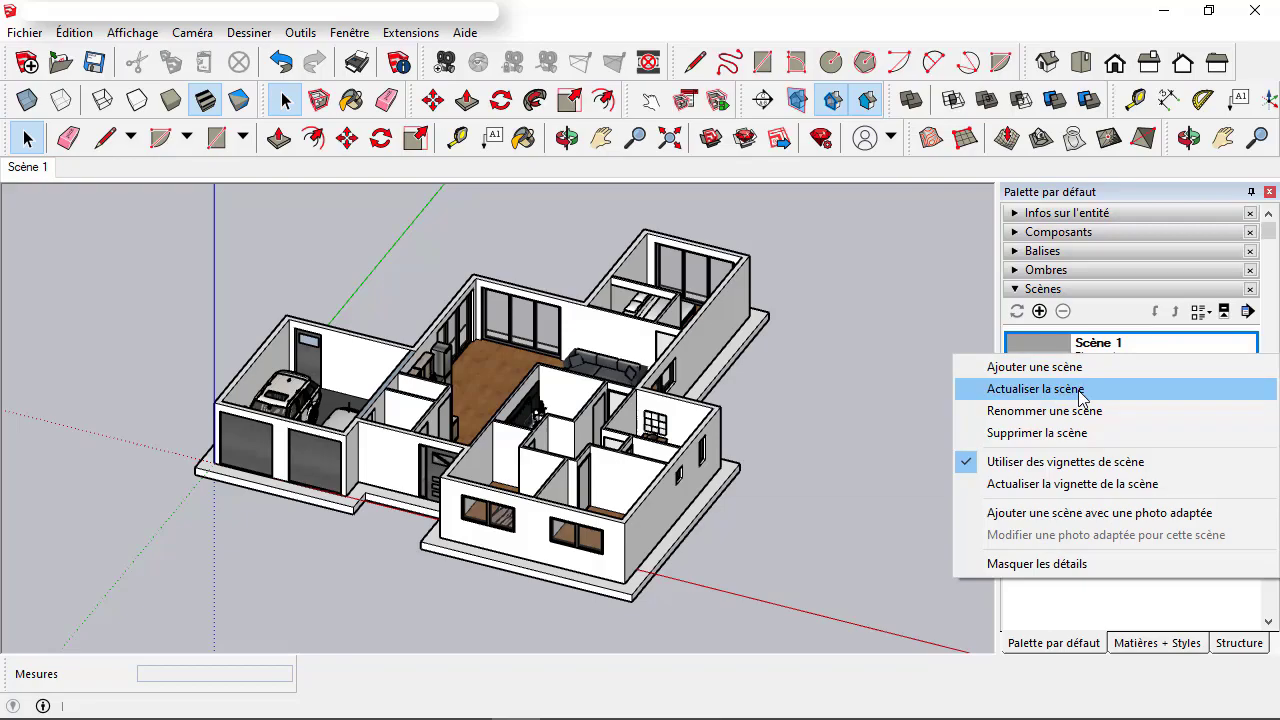
Step: Orbit to a view across the kitchen toward the garage and update Scène 1 with it
{"action": "left_click", "coordinate": [1080, 398]}
{"action": "mouse_move", "coordinate": [800, 406]}
{"action": "middle_mouse_down"}
{"action": "mouse_move", "coordinate": [552, 396]}
{"action": "mouse_move", "coordinate": [336, 471]}
{"action": "middle_mouse_up"}
{"action": "scroll", "coordinate": [500, 436], "scroll_direction": "up", "scroll_amount": 3}
{"action": "mouse_move", "coordinate": [500, 436]}
{"action": "middle_mouse_down"}
{"action": "mouse_move", "coordinate": [429, 400]}
{"action": "mouse_move", "coordinate": [400, 400]}
{"action": "mouse_move", "coordinate": [395, 418]}
{"action": "middle_mouse_up"}
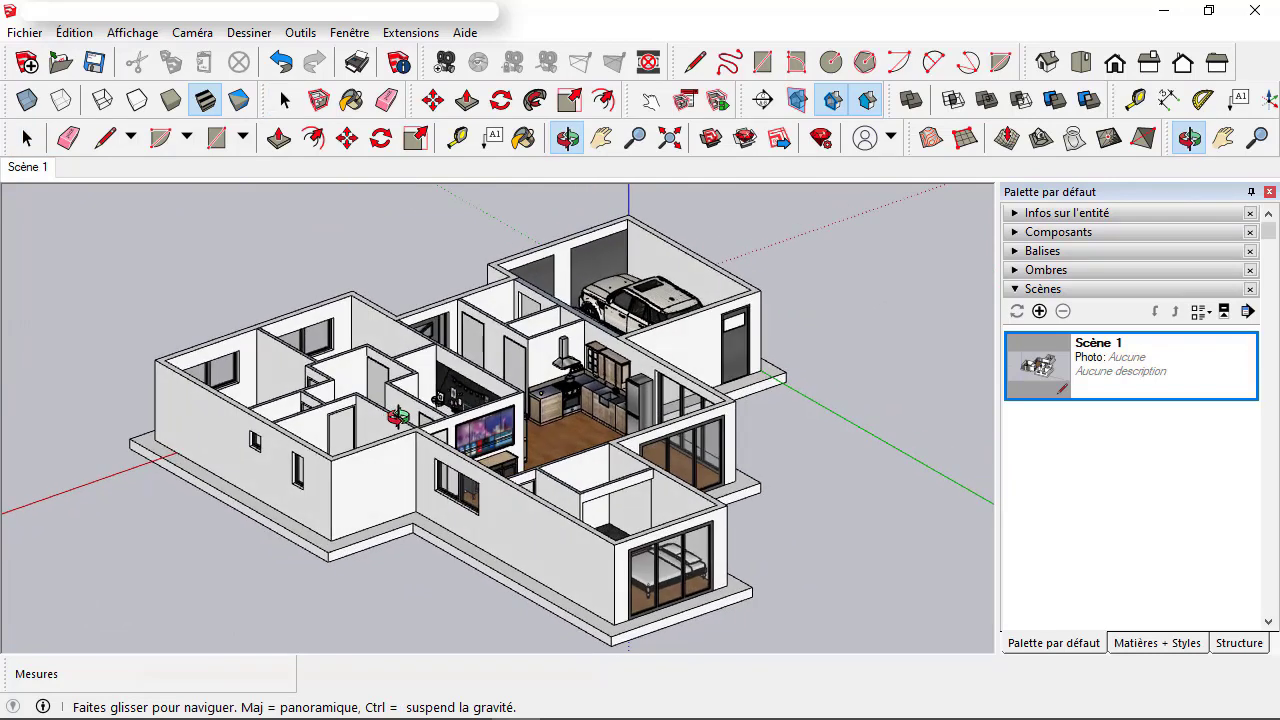
{"action": "right_click", "coordinate": [1097, 373]}
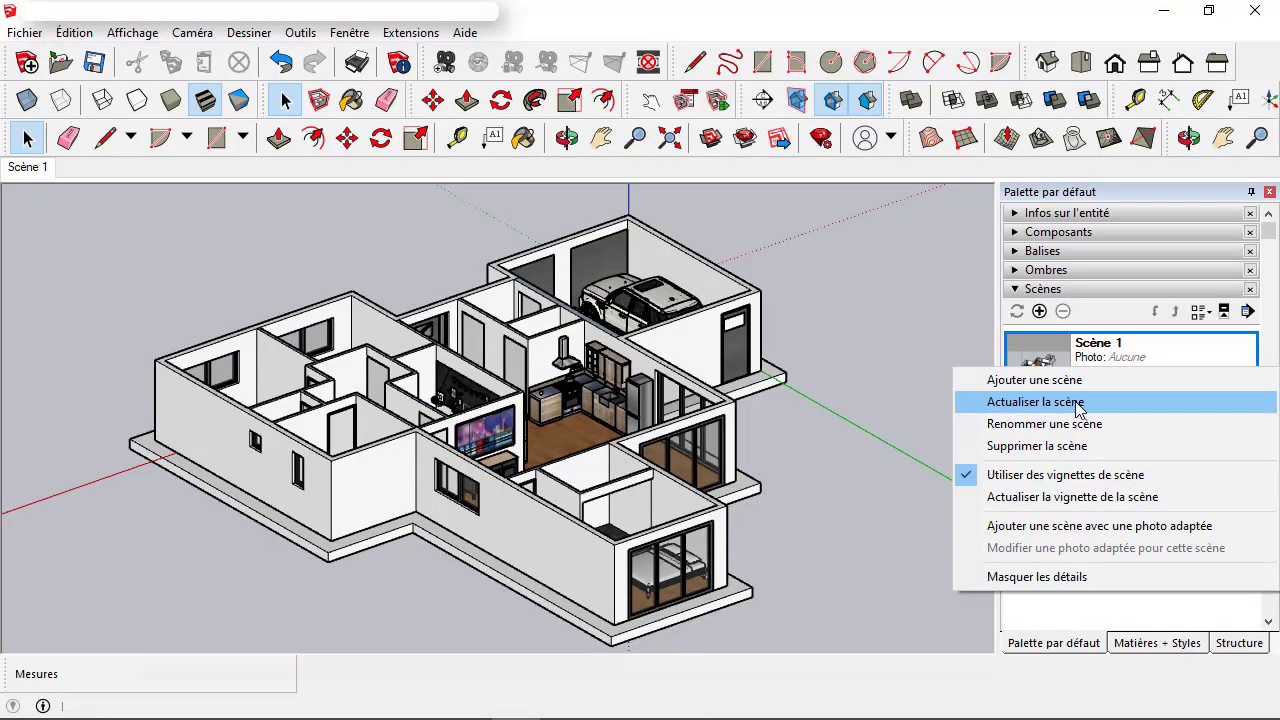
{"action": "left_click", "coordinate": [1077, 403]}
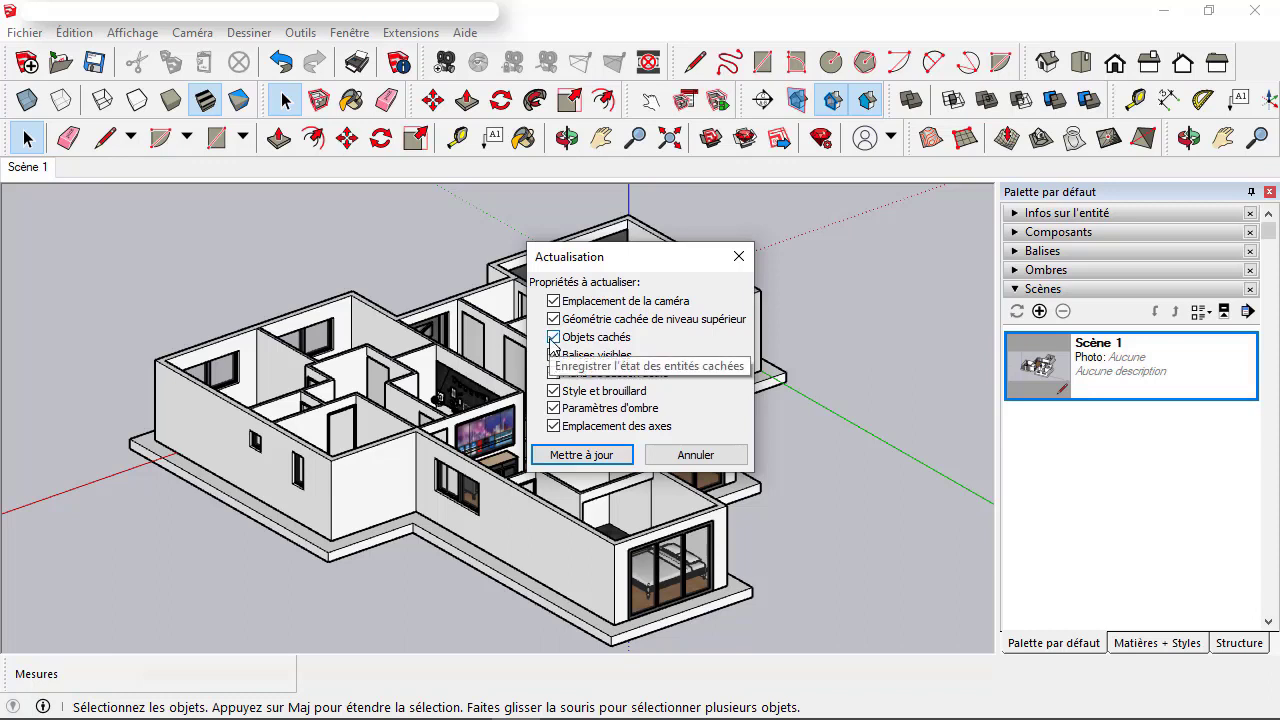
{"action": "left_click", "coordinate": [572, 458]}
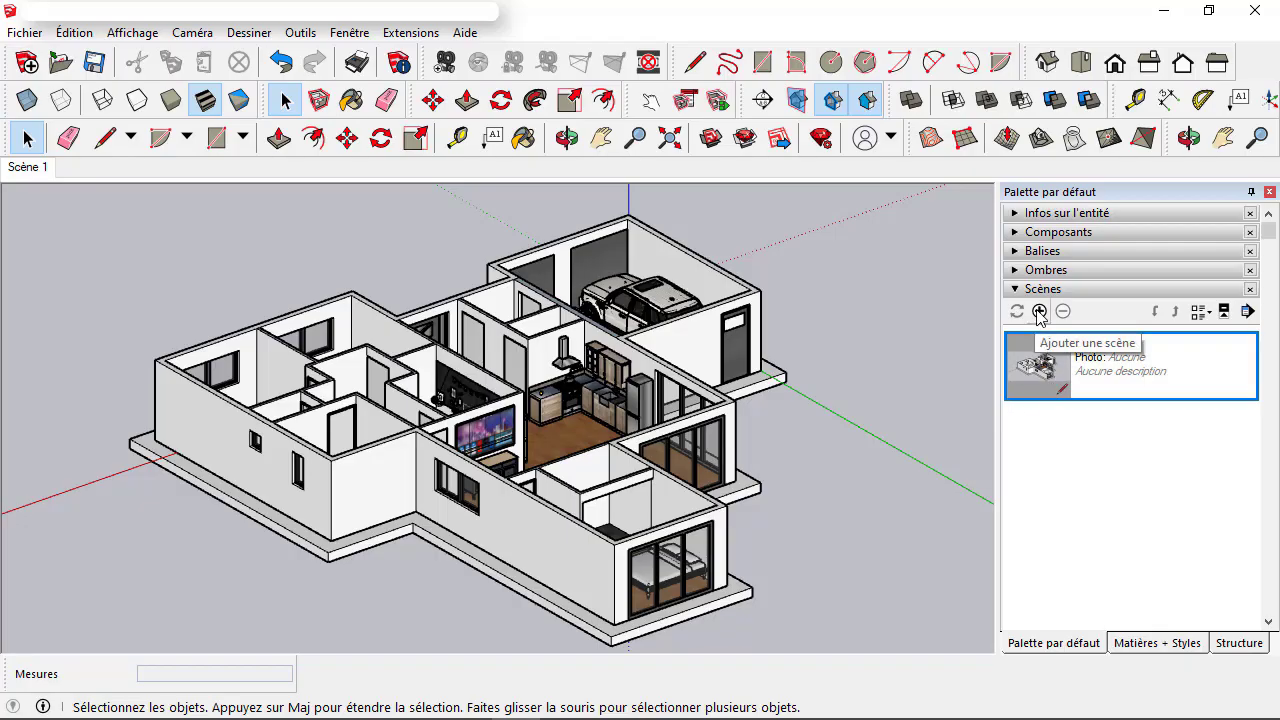
Step: Add Scène 2 and update it with the front view showing the garage doors
{"action": "left_click", "coordinate": [1070, 370]}
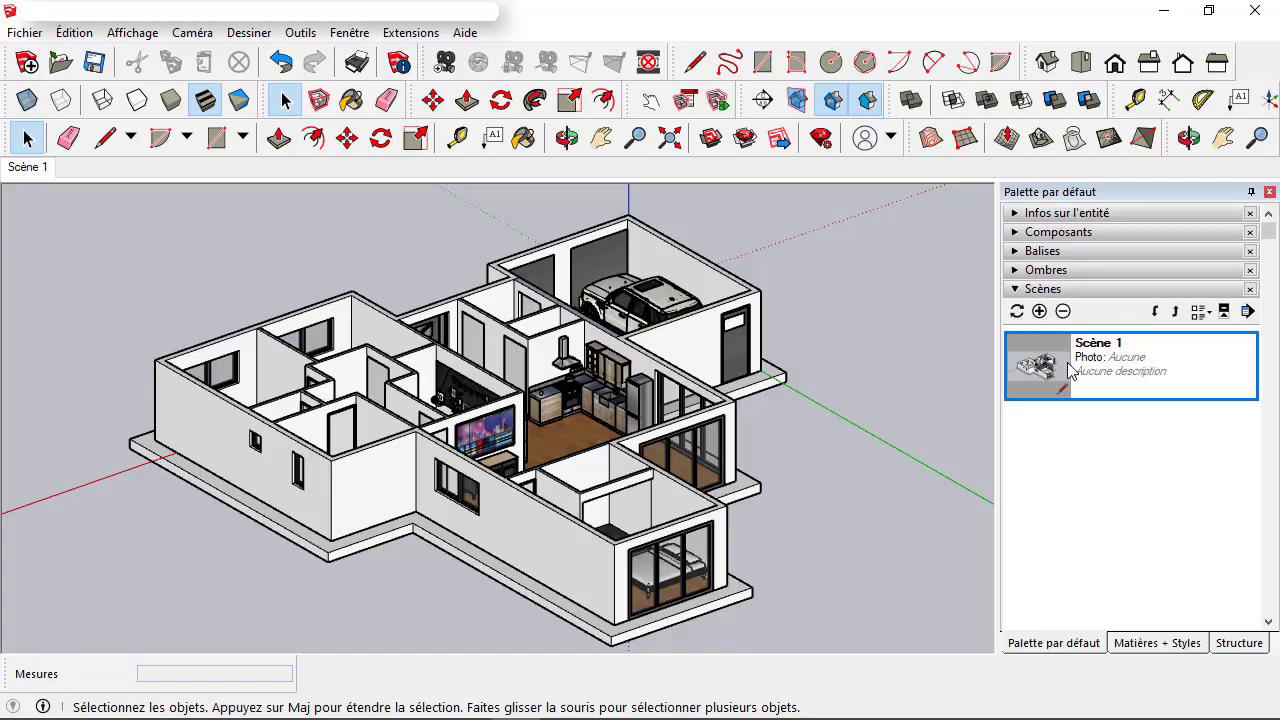
{"action": "right_click", "coordinate": [1068, 368]}
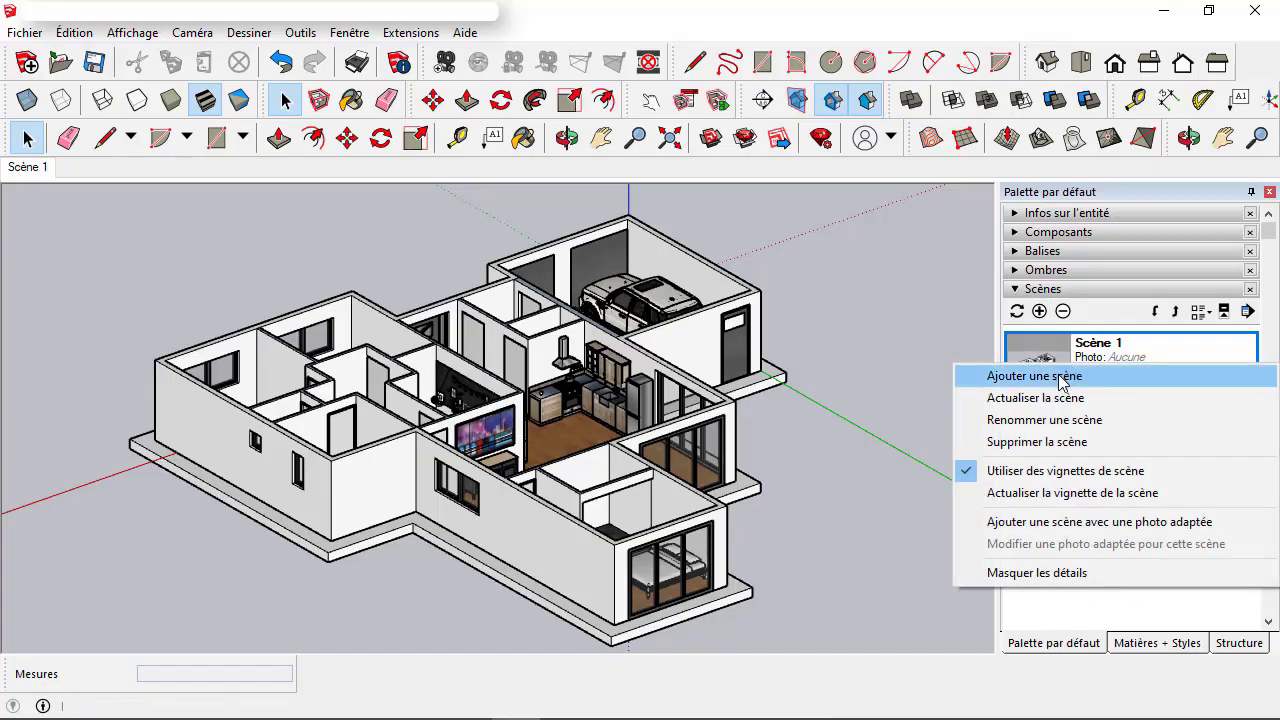
{"action": "left_click", "coordinate": [1062, 377]}
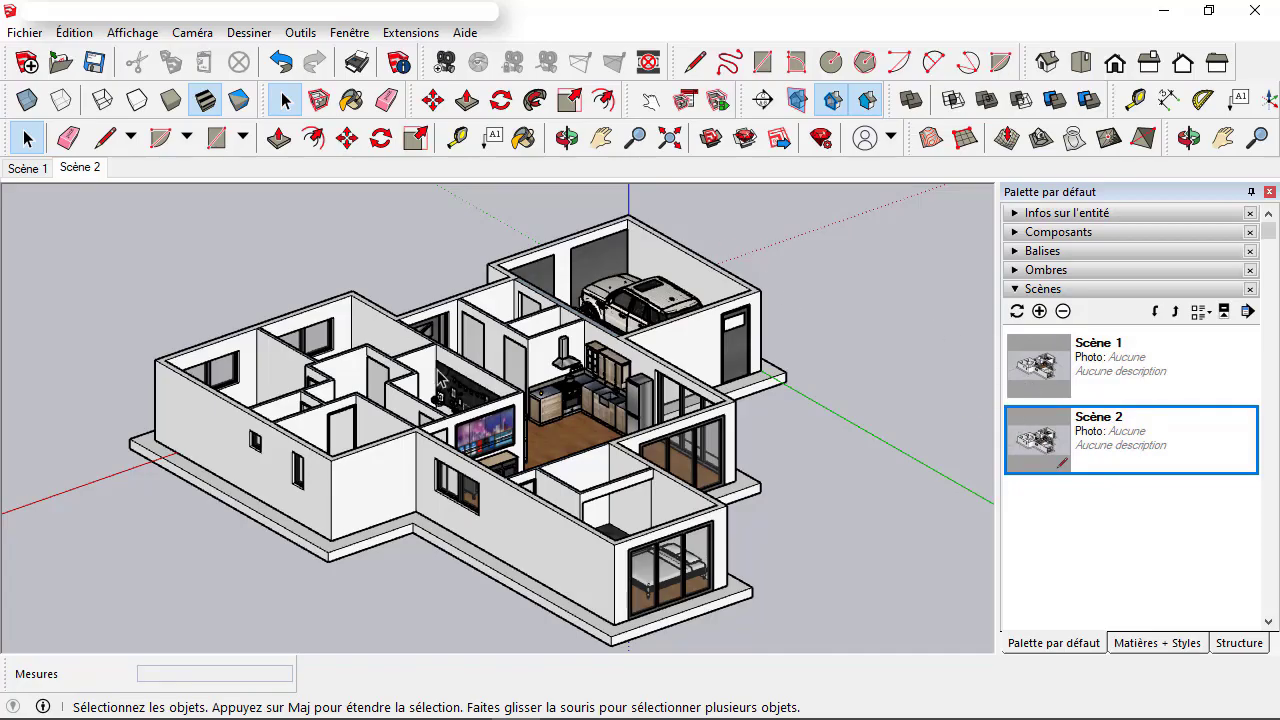
{"action": "mouse_move", "coordinate": [437, 382]}
{"action": "middle_mouse_down"}
{"action": "mouse_move", "coordinate": [816, 386]}
{"action": "mouse_move", "coordinate": [548, 416]}
{"action": "mouse_move", "coordinate": [596, 422]}
{"action": "middle_mouse_up"}
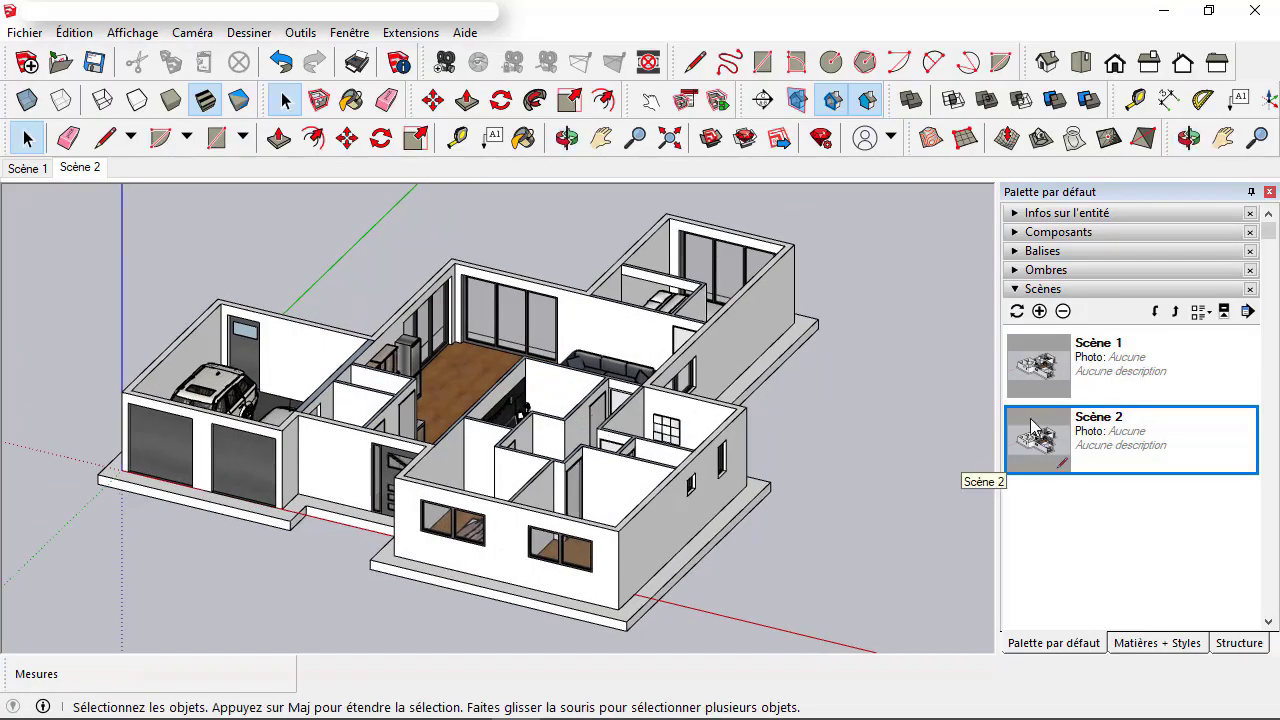
{"action": "right_click", "coordinate": [1075, 444]}
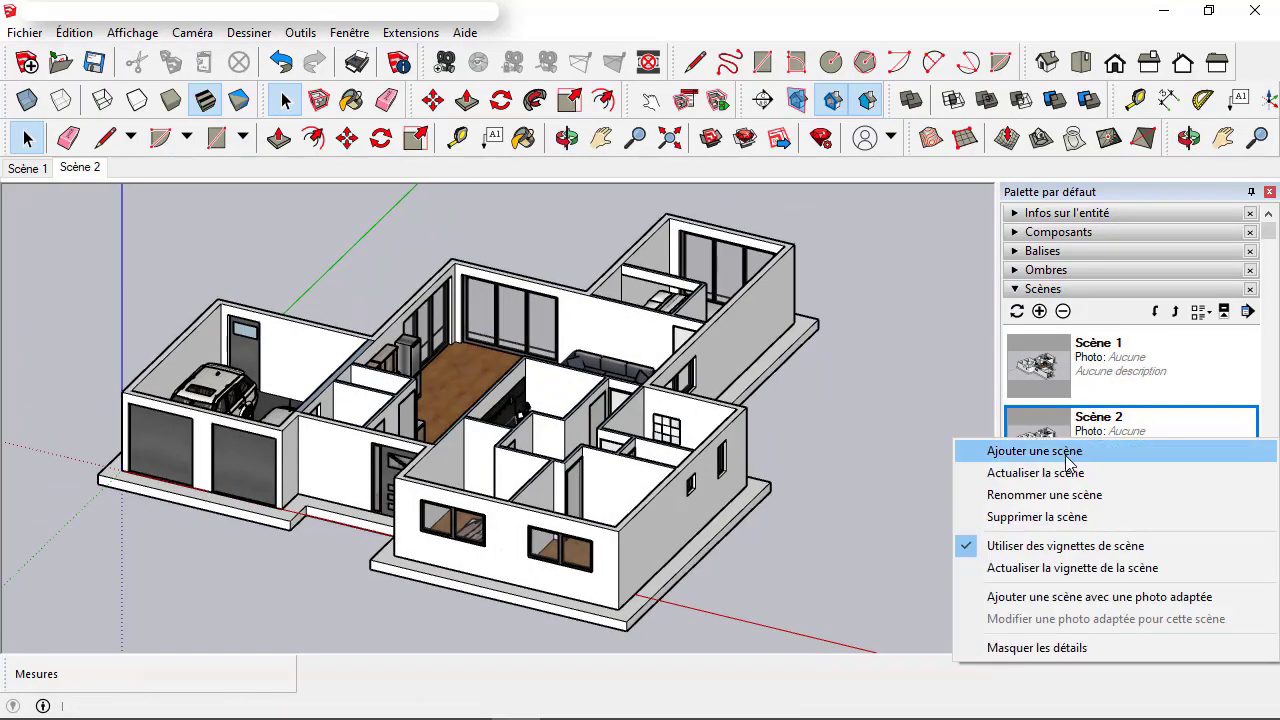
{"action": "left_click", "coordinate": [1063, 482]}
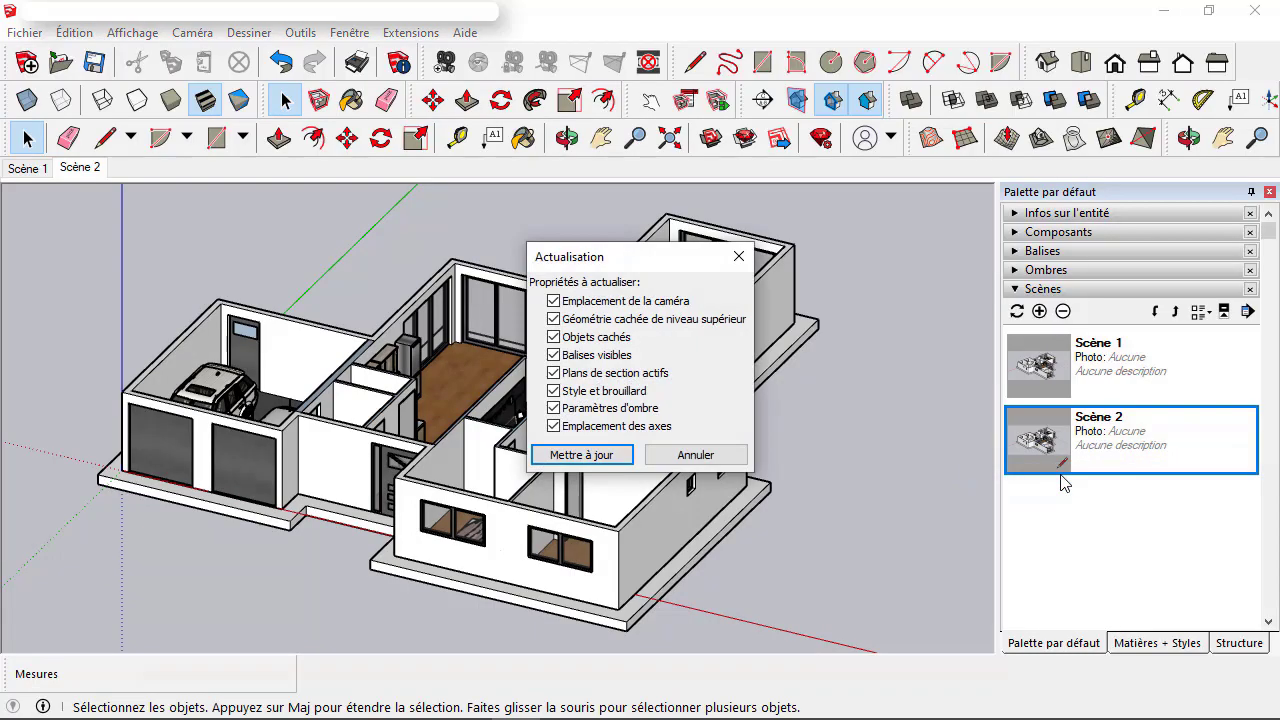
{"action": "left_click", "coordinate": [609, 458]}
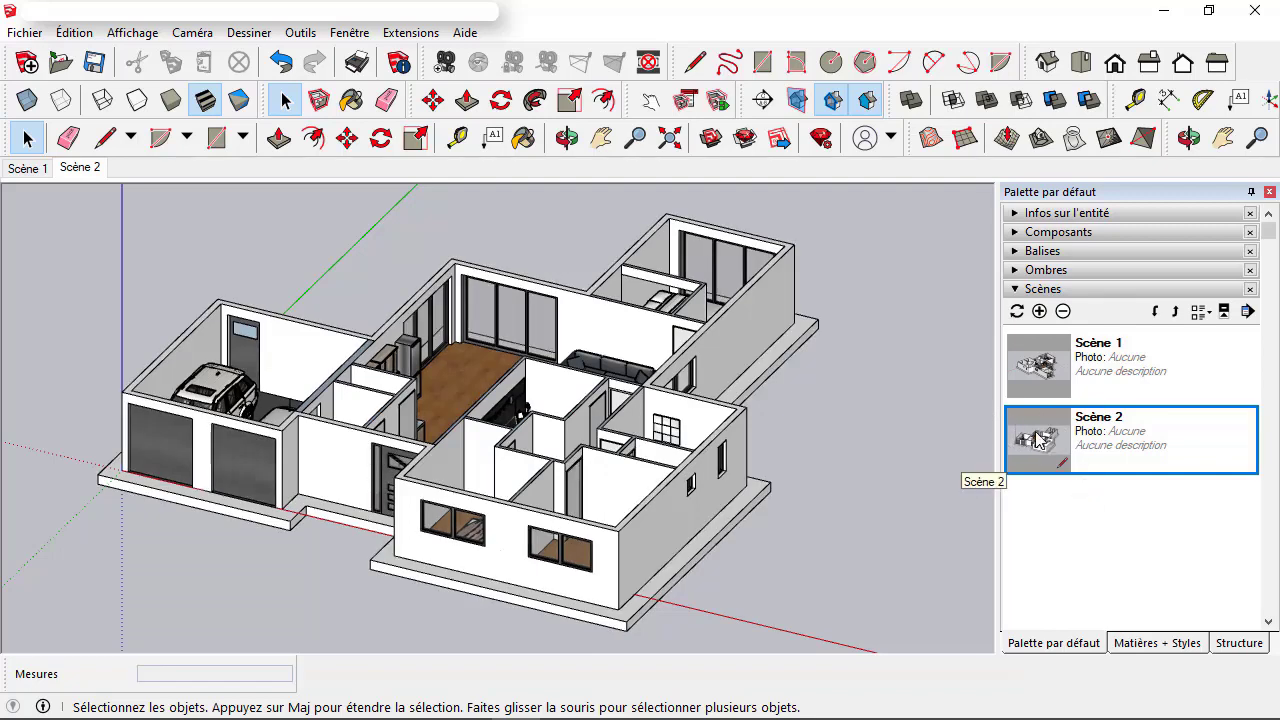
Step: Review the Scène 1 and Scène 2 views, then add a third scene, Scène 3
{"action": "double_click", "coordinate": [1095, 363]}
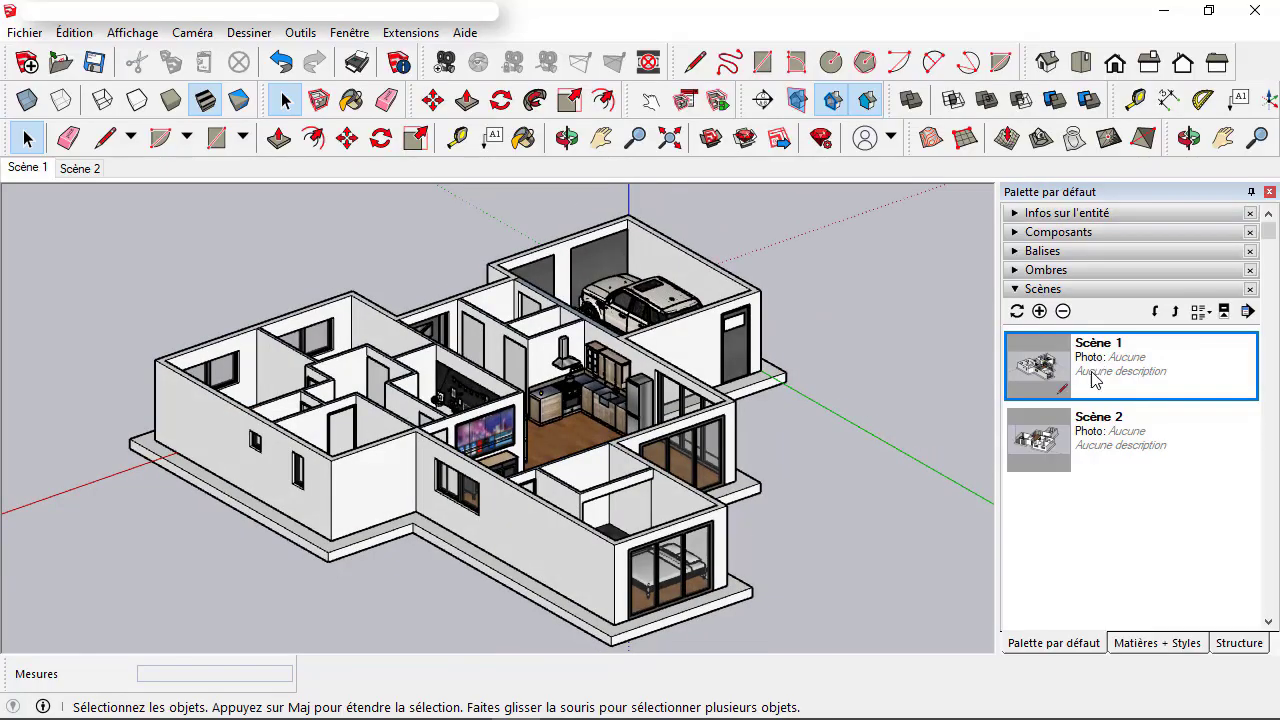
{"action": "double_click", "coordinate": [1095, 425]}
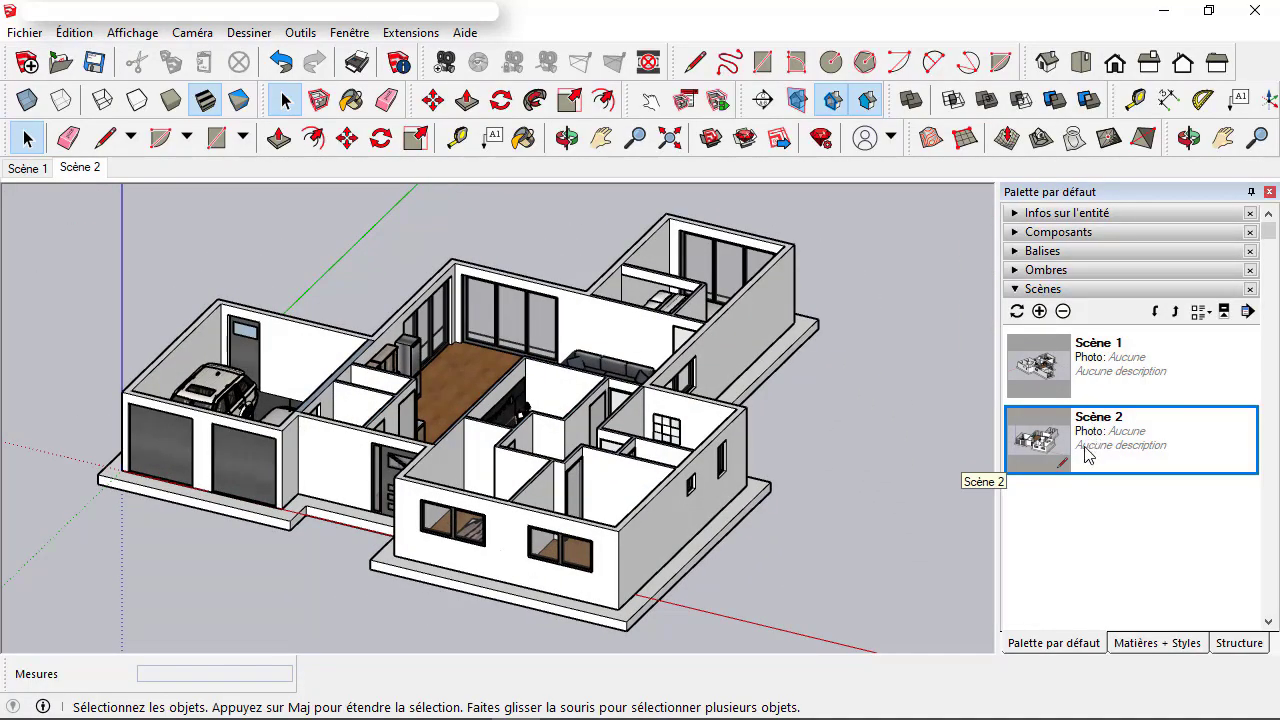
{"action": "right_click", "coordinate": [1078, 420]}
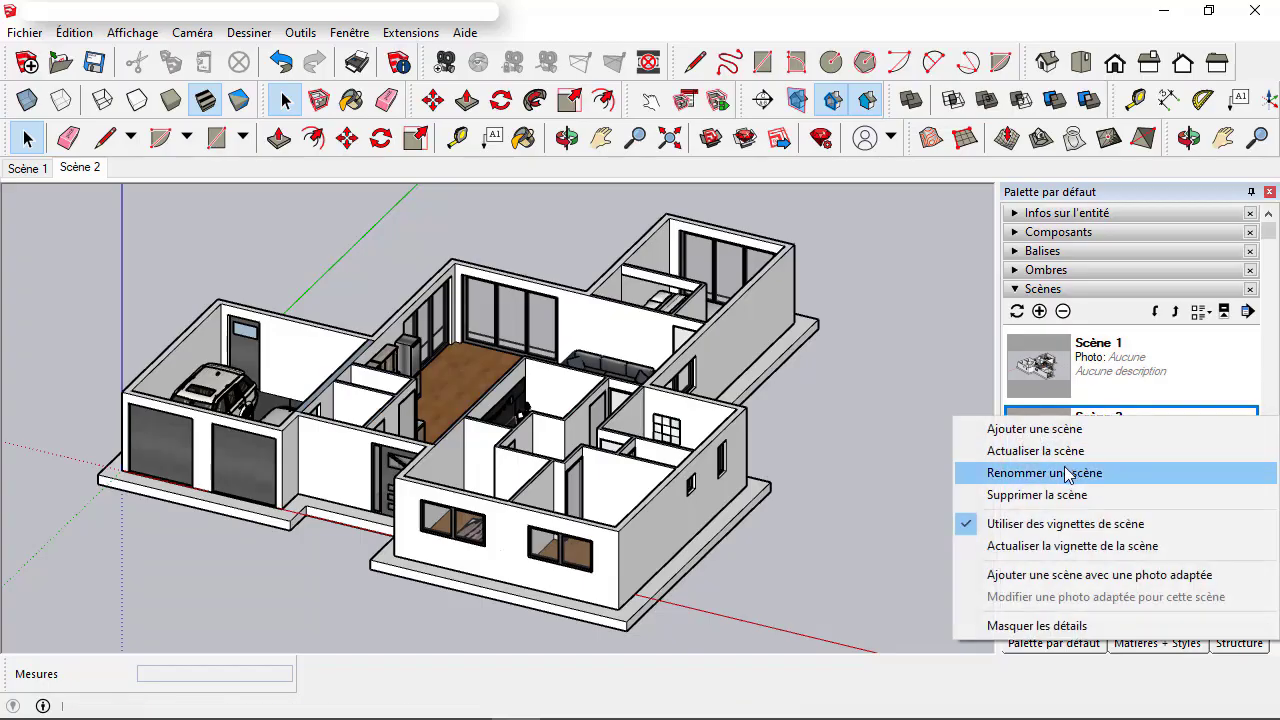
{"action": "left_click", "coordinate": [1005, 426]}
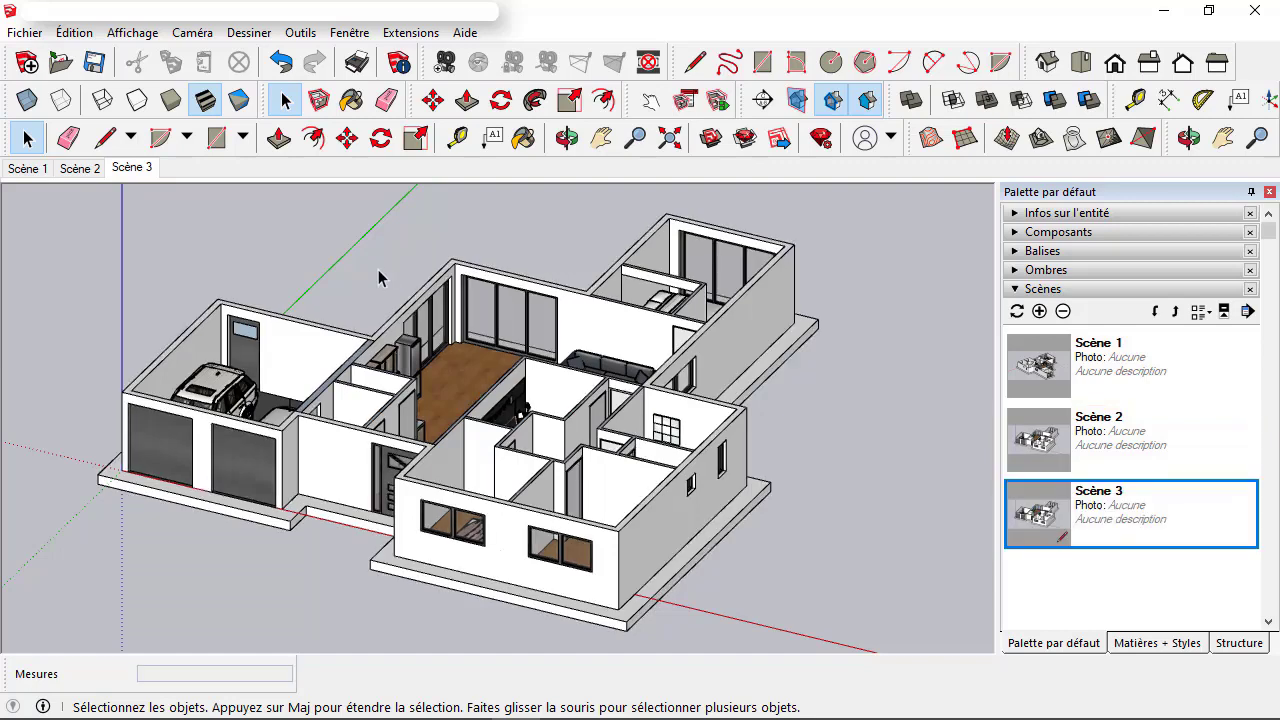
Step: Show the whole floor plan from the top in parallel projection, zoomed to fit
{"action": "left_click", "coordinate": [1080, 65]}
{"action": "scroll", "coordinate": [730, 365], "scroll_direction": "down", "scroll_amount": 2}
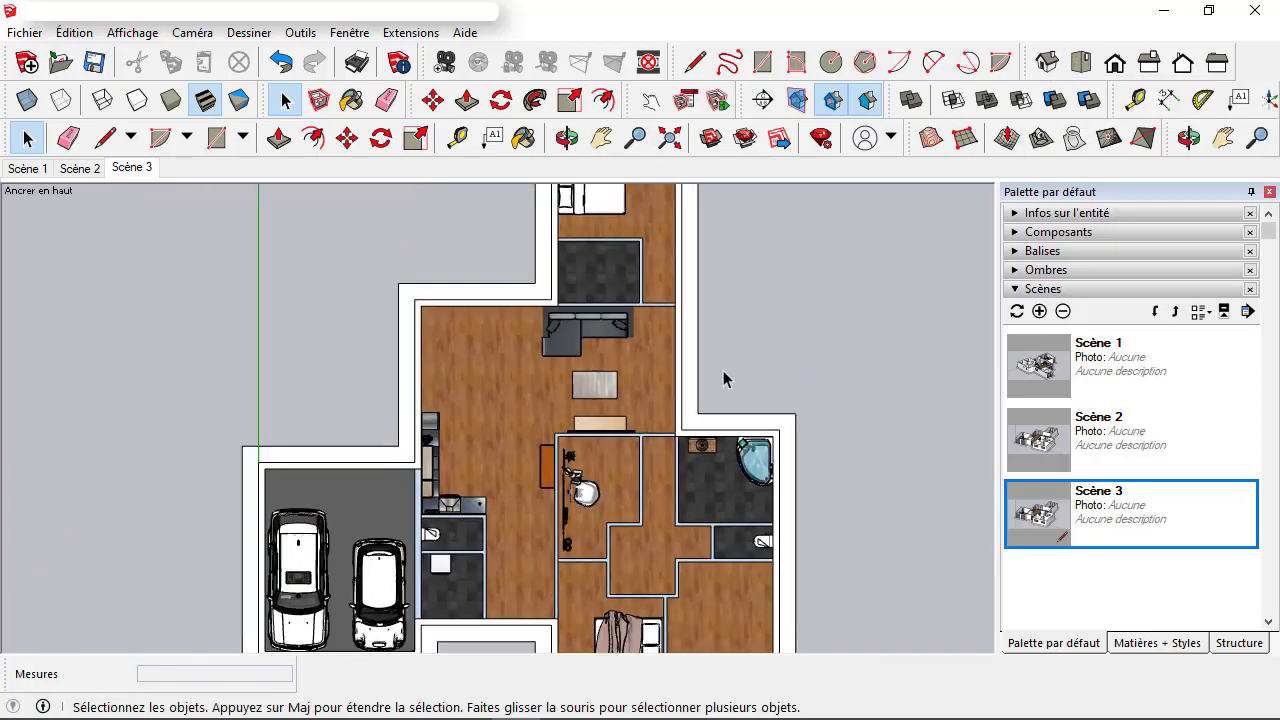
{"action": "scroll", "coordinate": [690, 385], "scroll_direction": "down", "scroll_amount": 2}
{"action": "scroll", "coordinate": [731, 366], "scroll_direction": "down", "scroll_amount": 2}
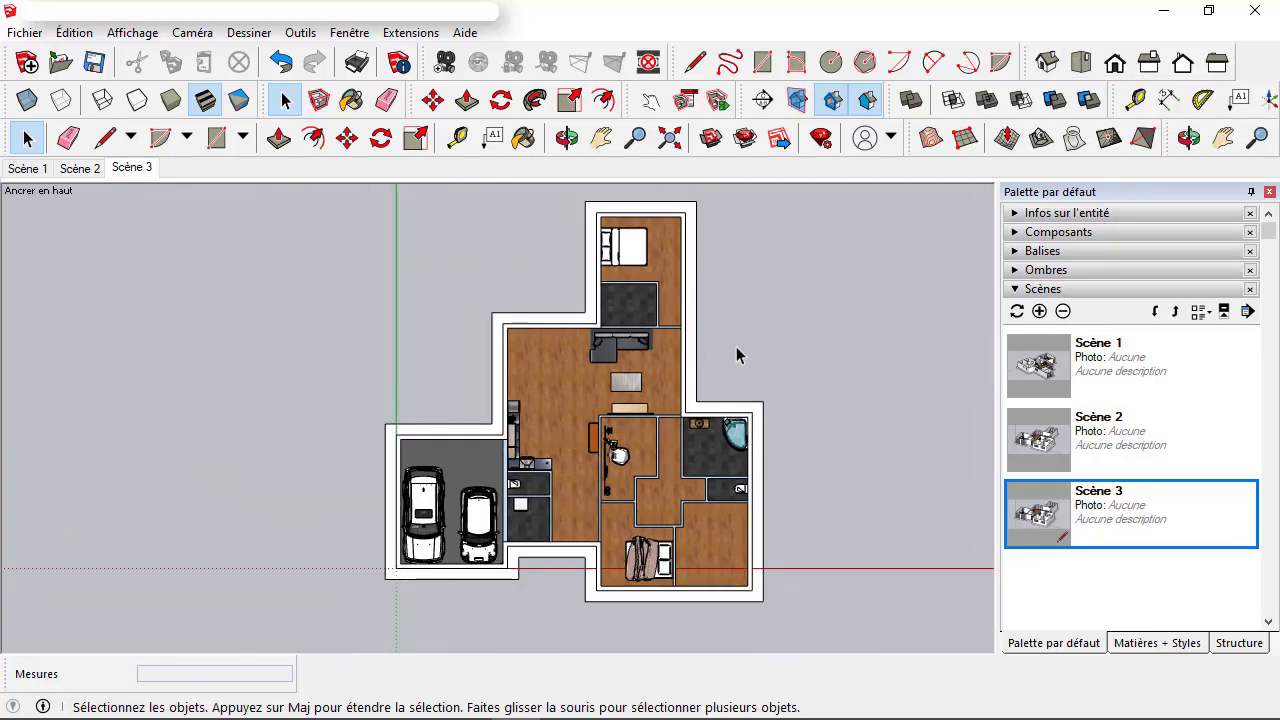
{"action": "middle_click_drag", "start_coordinate": [737, 354], "coordinate": [653, 346], "text": "shift"}
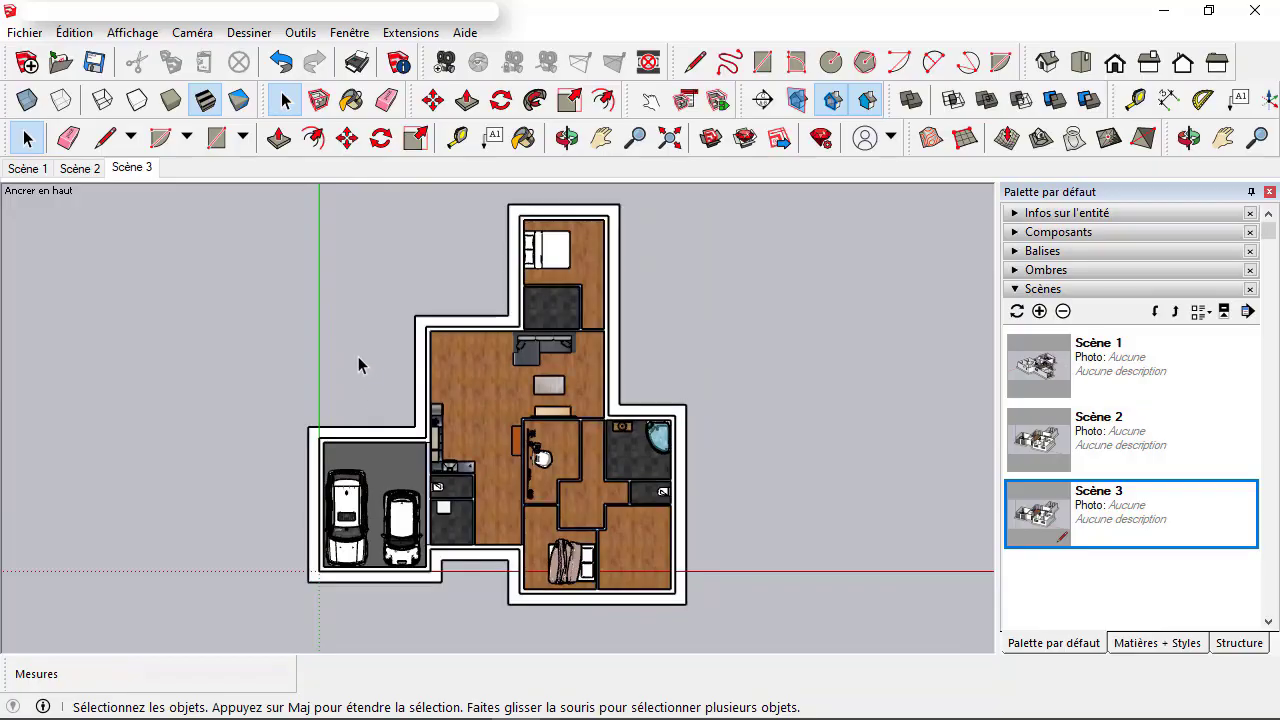
{"action": "left_click", "coordinate": [143, 37]}
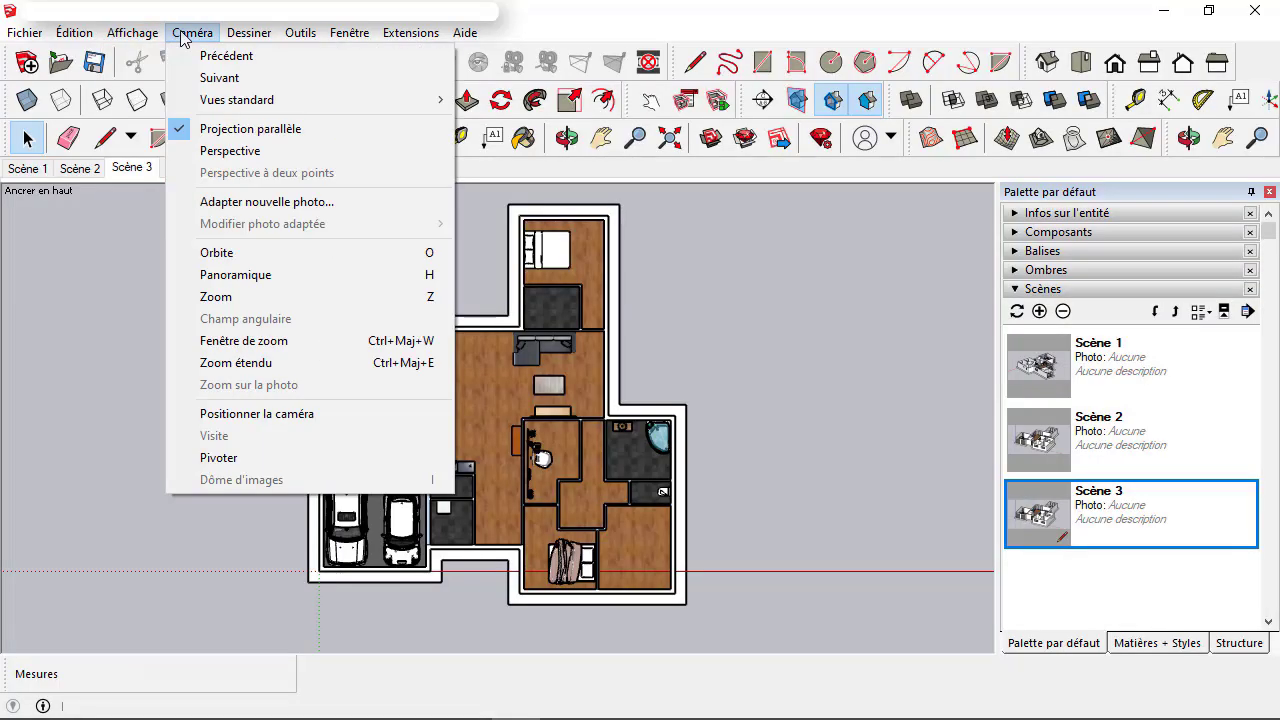
{"action": "left_click", "coordinate": [230, 150]}
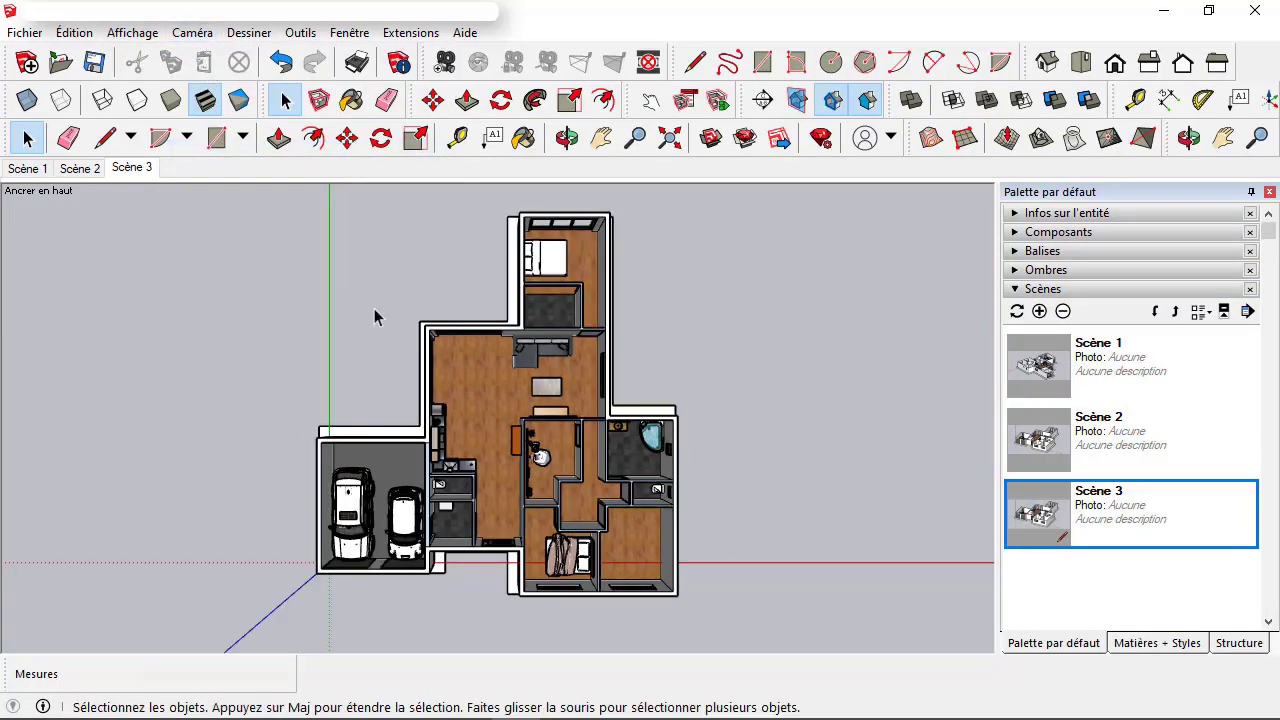
{"action": "scroll", "coordinate": [494, 418], "scroll_direction": "up", "scroll_amount": 2}
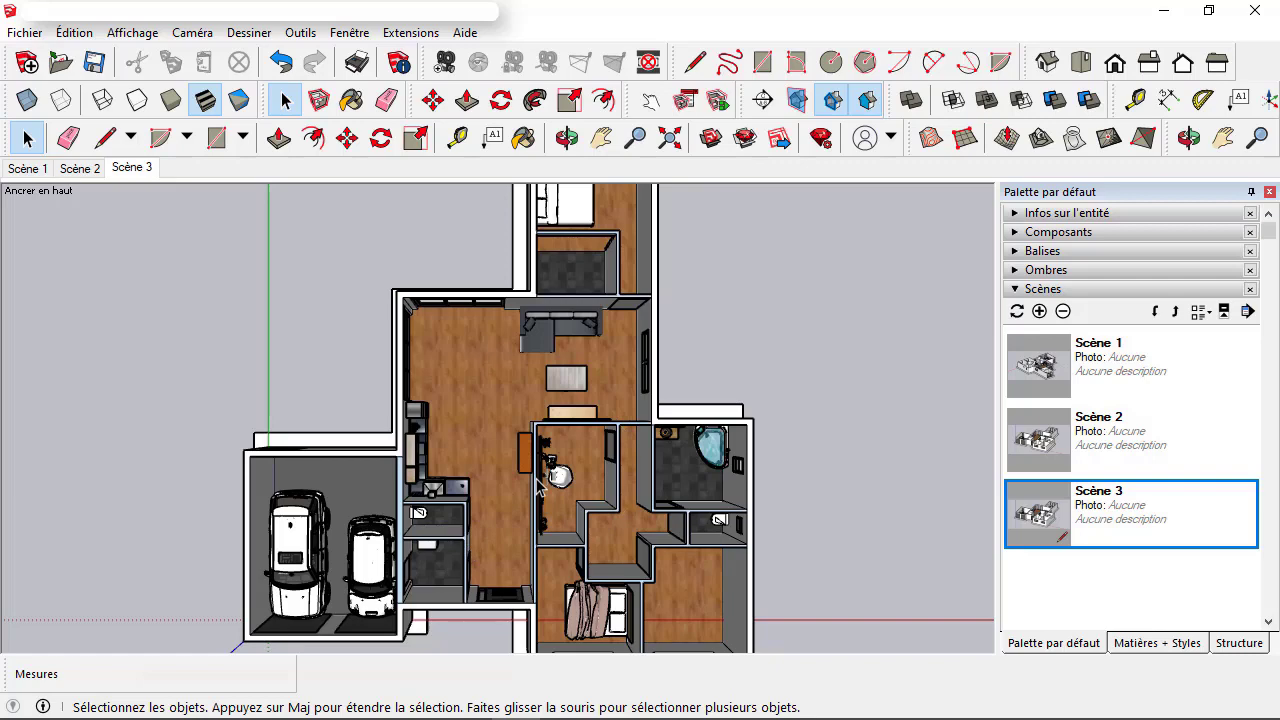
{"action": "left_click", "coordinate": [190, 33]}
{"action": "left_click", "coordinate": [230, 126]}
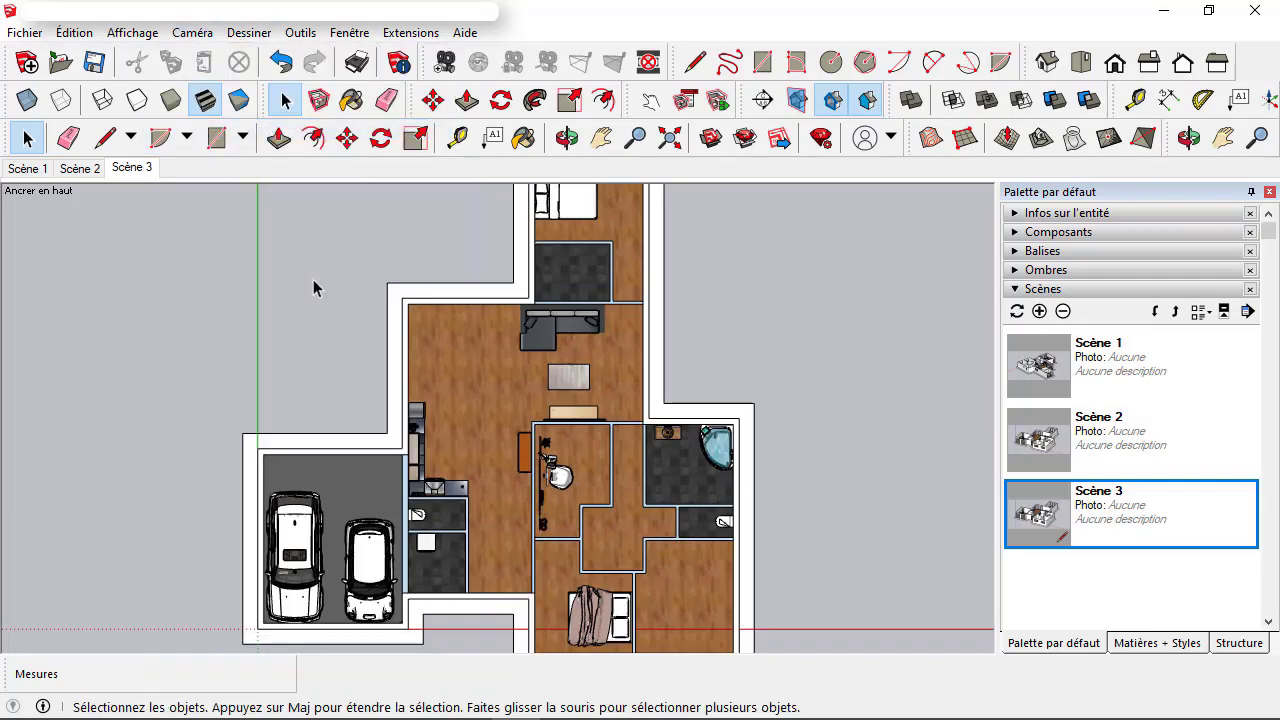
{"action": "scroll", "coordinate": [441, 368], "scroll_direction": "down", "scroll_amount": 4}
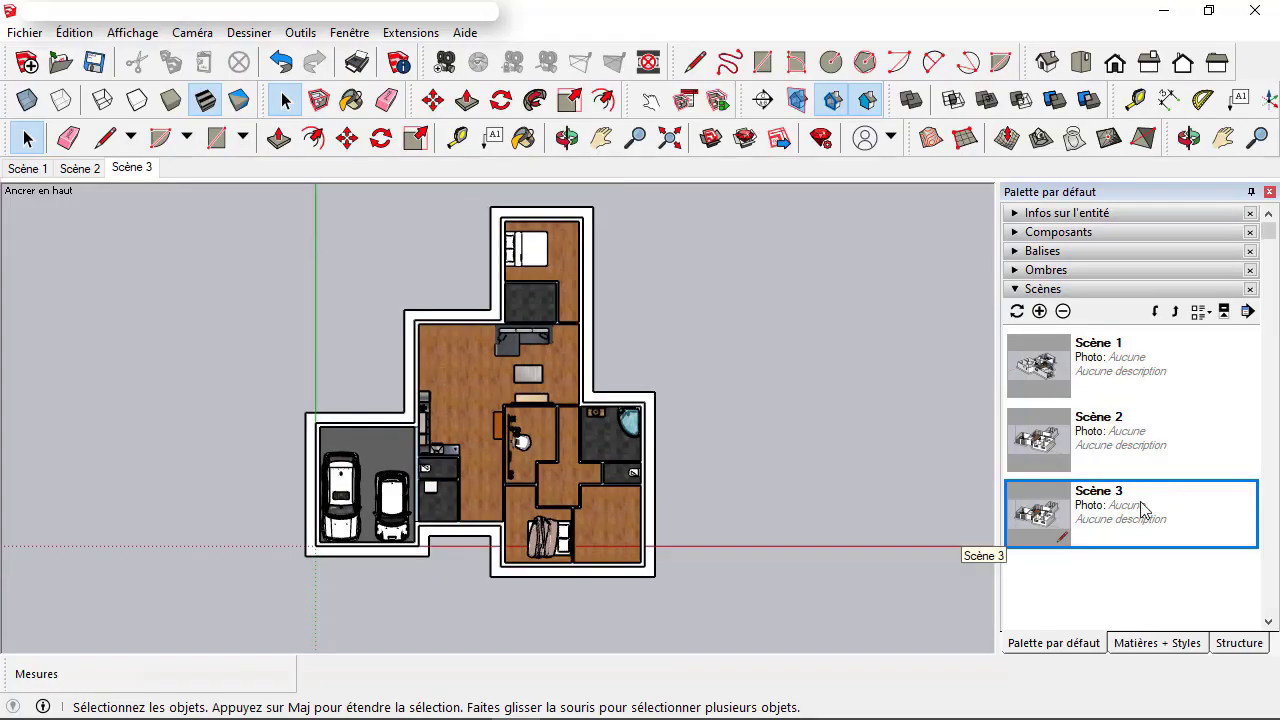
Step: Update Scène 3 with the top-down parallel plan view, keeping all properties checked
{"action": "right_click", "coordinate": [1095, 508]}
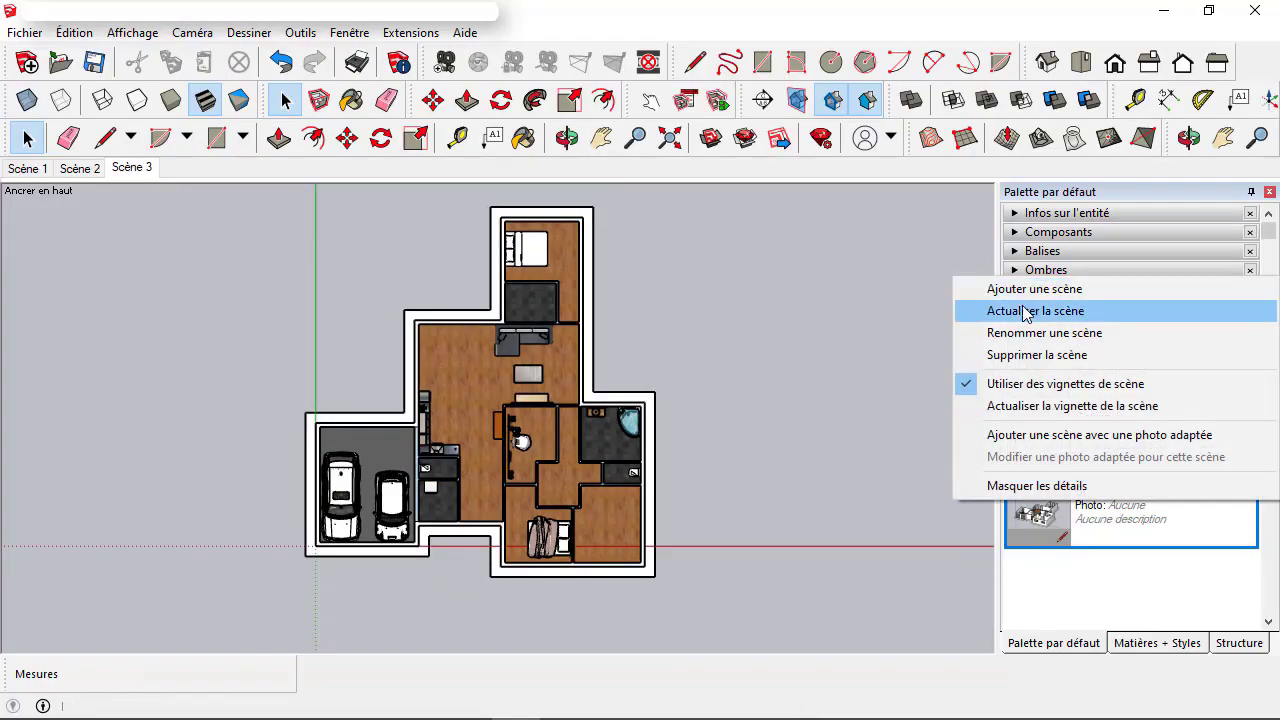
{"action": "left_click", "coordinate": [1030, 311]}
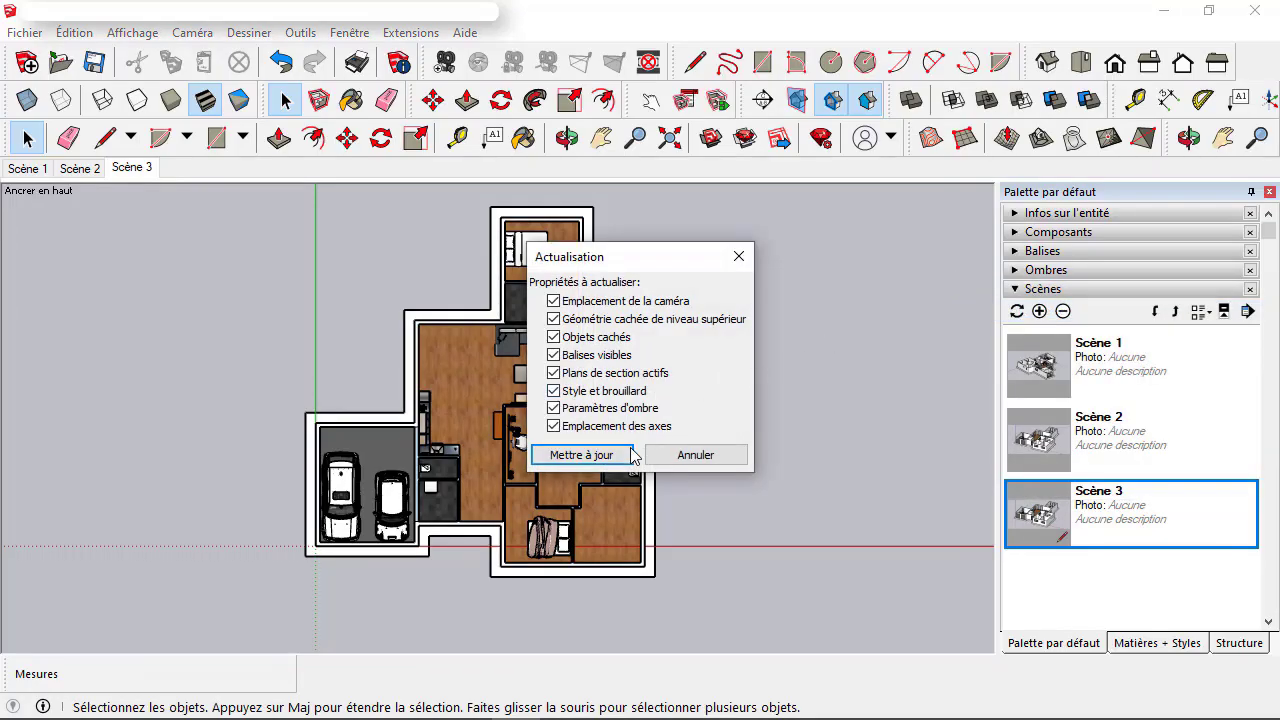
{"action": "left_click", "coordinate": [565, 455]}
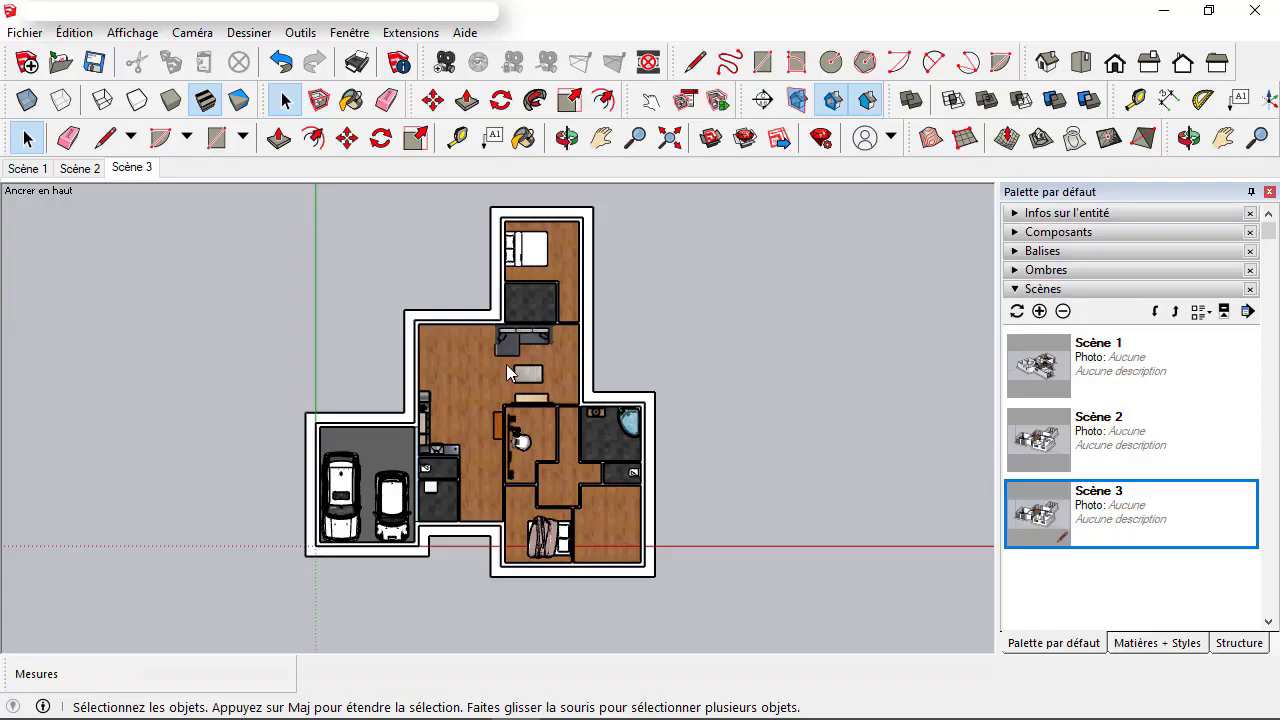
{"action": "left_click", "coordinate": [506, 366]}
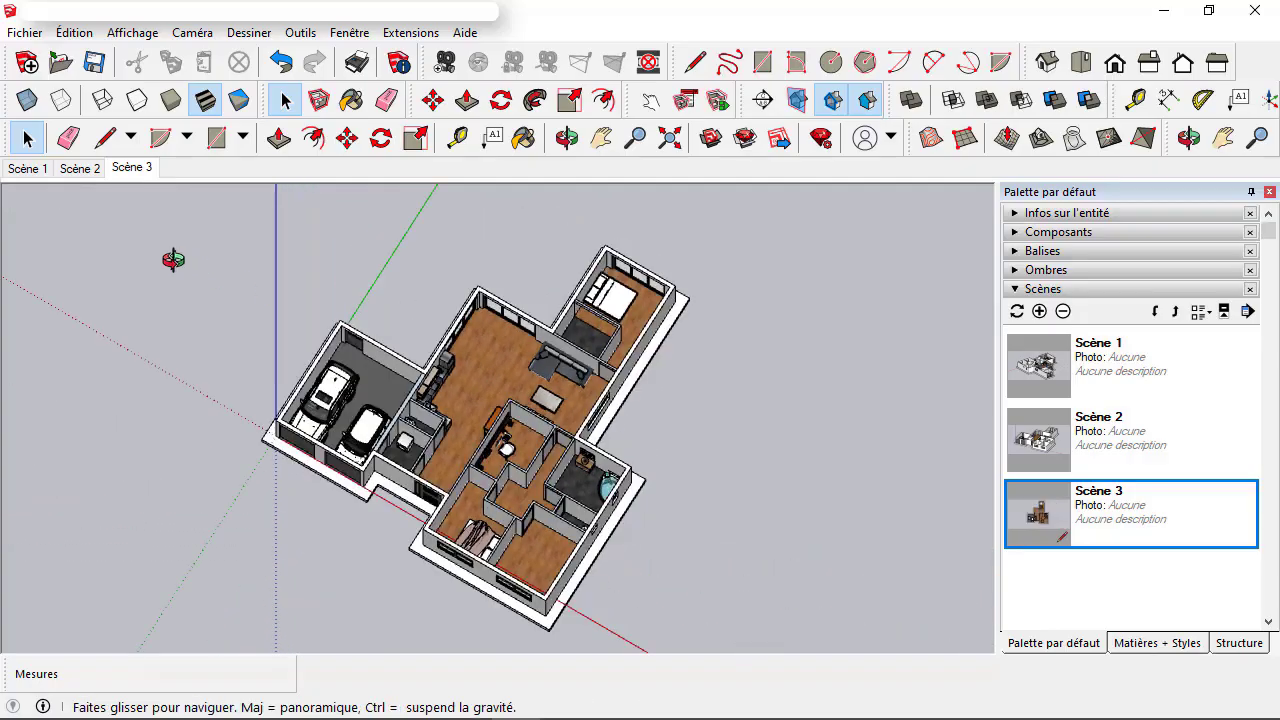
Step: Tilt the flat plan into a zoomed-in 3D view and switch the camera to Perspective
{"action": "middle_click_drag", "start_coordinate": [520, 378], "coordinate": [137, 254]}
{"action": "scroll", "coordinate": [530, 360], "scroll_direction": "up", "scroll_amount": 2}
{"action": "scroll", "coordinate": [432, 384], "scroll_direction": "up", "scroll_amount": 2}
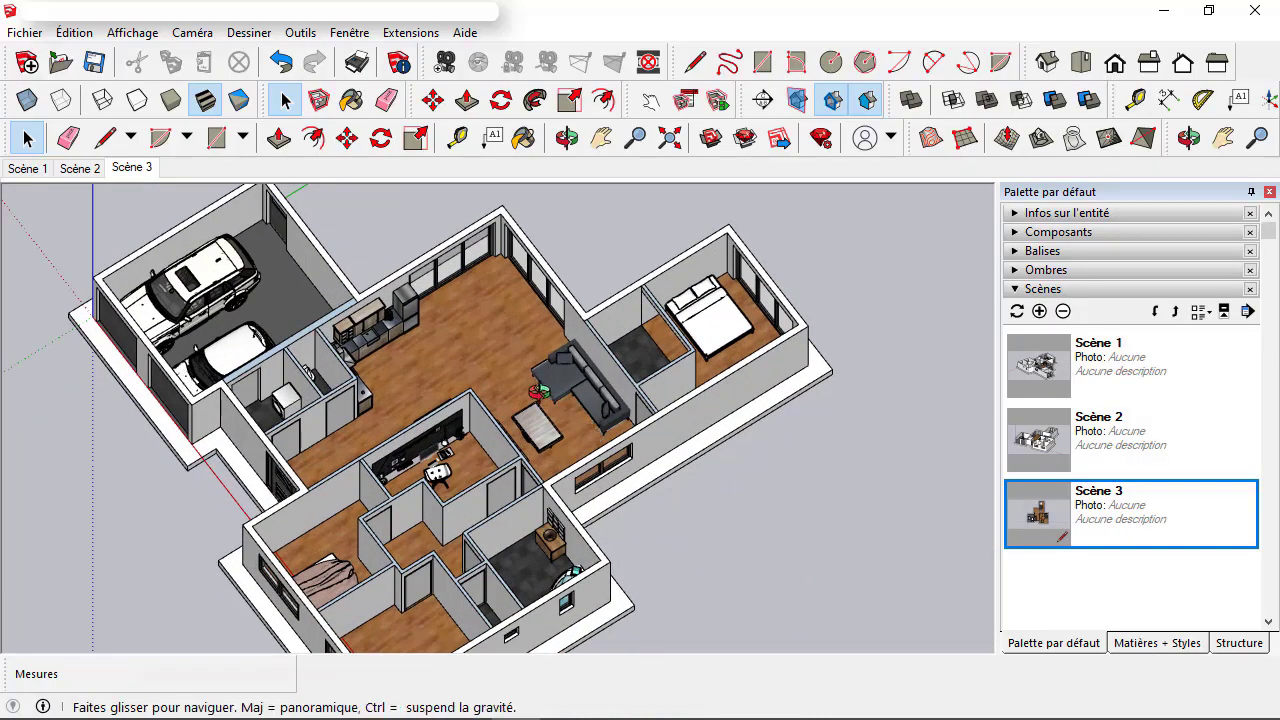
{"action": "scroll", "coordinate": [520, 305], "scroll_direction": "up", "scroll_amount": 2}
{"action": "scroll", "coordinate": [548, 376], "scroll_direction": "up", "scroll_amount": 3}
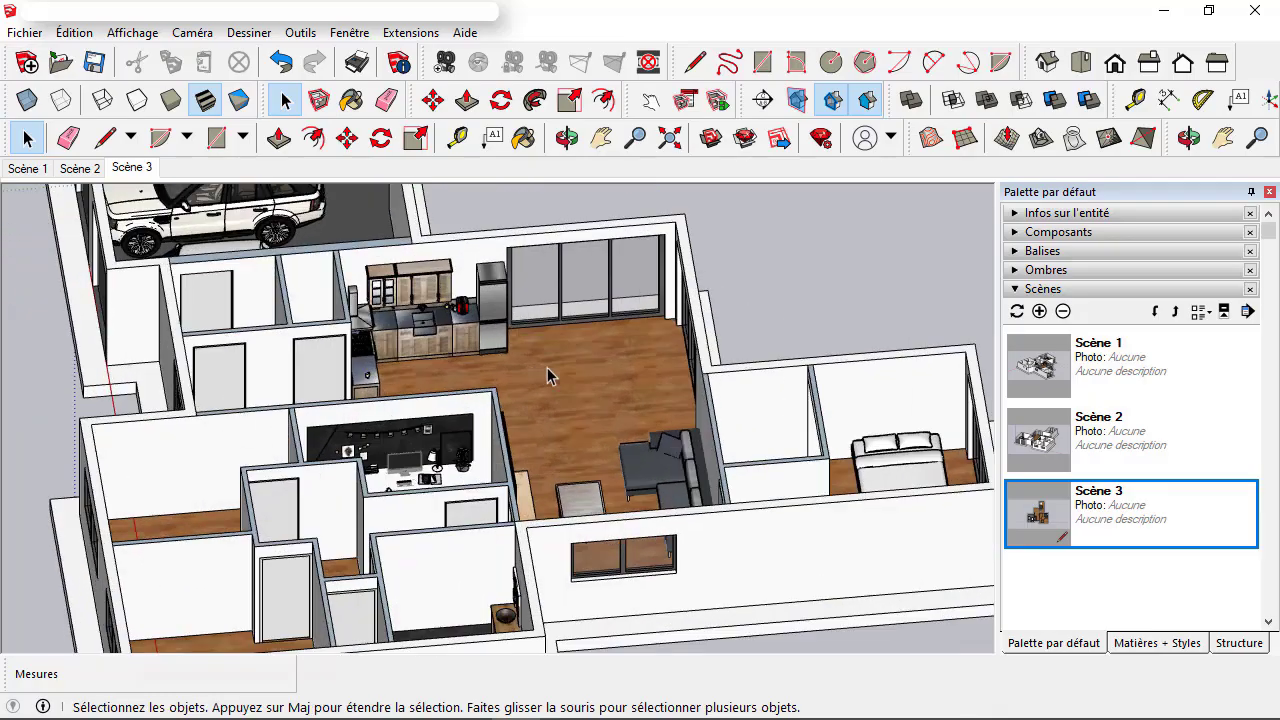
{"action": "left_click", "coordinate": [182, 33]}
{"action": "left_click", "coordinate": [213, 158]}
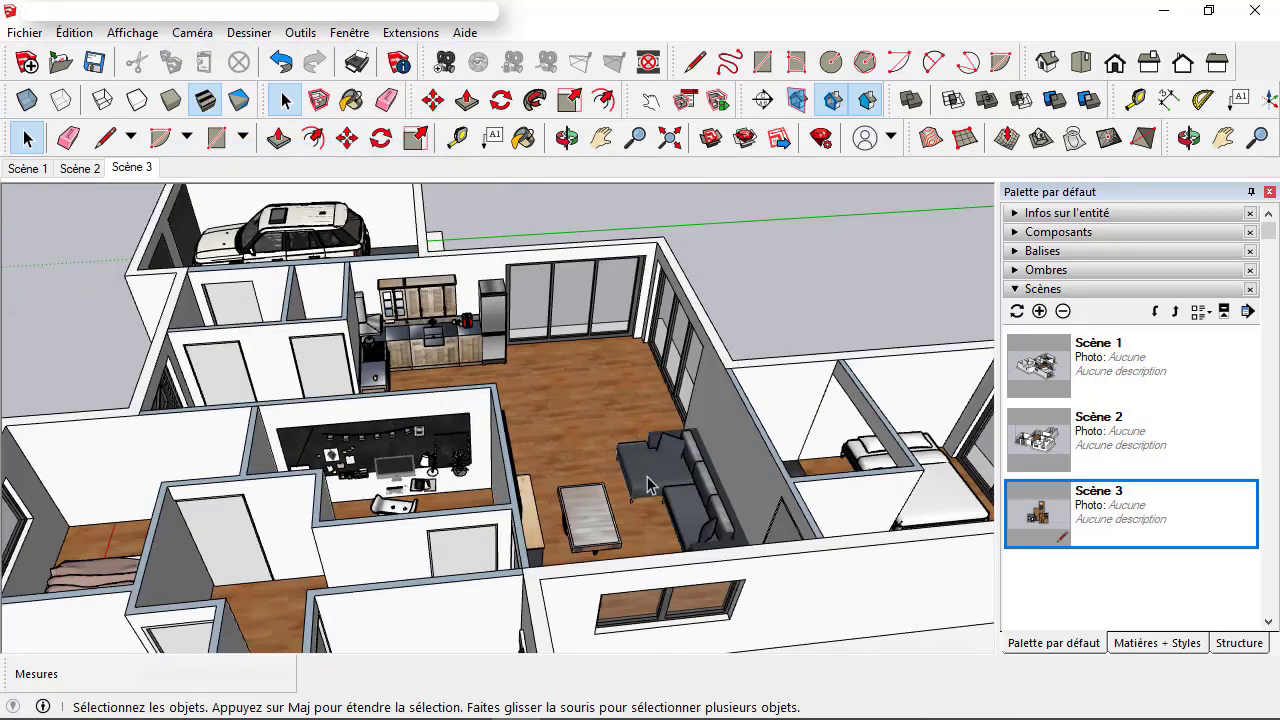
Step: Orbit and zoom to an interior view toward the kitchen with the TV at left
{"action": "middle_click_drag", "start_coordinate": [652, 485], "coordinate": [503, 372]}
{"action": "scroll", "coordinate": [543, 443], "scroll_direction": "up", "scroll_amount": 2}
{"action": "scroll", "coordinate": [611, 414], "scroll_direction": "up", "scroll_amount": 2}
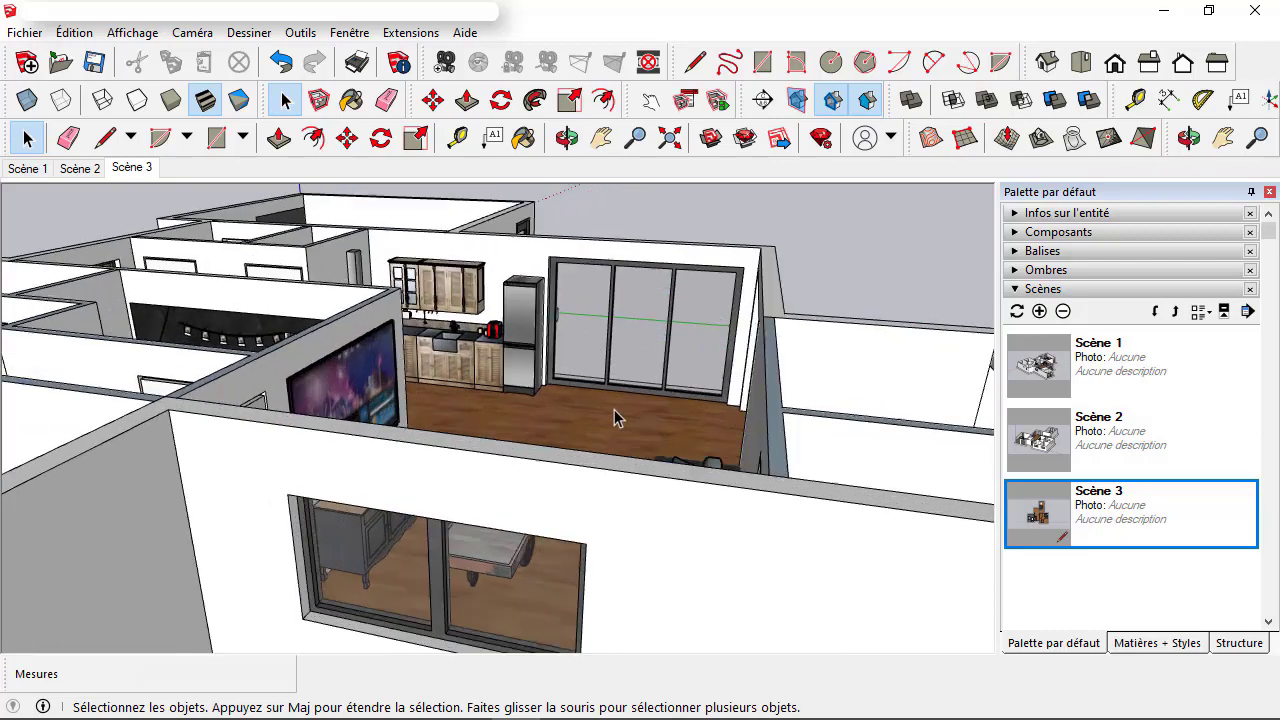
{"action": "scroll", "coordinate": [614, 409], "scroll_direction": "up", "scroll_amount": 3}
{"action": "scroll", "coordinate": [614, 409], "scroll_direction": "up", "scroll_amount": 3}
{"action": "mouse_move", "coordinate": [614, 409]}
{"action": "middle_mouse_down"}
{"action": "mouse_move", "coordinate": [685, 431]}
{"action": "mouse_move", "coordinate": [608, 431]}
{"action": "mouse_move", "coordinate": [620, 437]}
{"action": "mouse_move", "coordinate": [741, 413]}
{"action": "mouse_move", "coordinate": [688, 406]}
{"action": "mouse_move", "coordinate": [634, 429]}
{"action": "mouse_move", "coordinate": [706, 466]}
{"action": "mouse_move", "coordinate": [683, 440]}
{"action": "mouse_move", "coordinate": [689, 426]}
{"action": "mouse_move", "coordinate": [778, 430]}
{"action": "mouse_move", "coordinate": [760, 435]}
{"action": "mouse_move", "coordinate": [765, 448]}
{"action": "middle_mouse_up"}
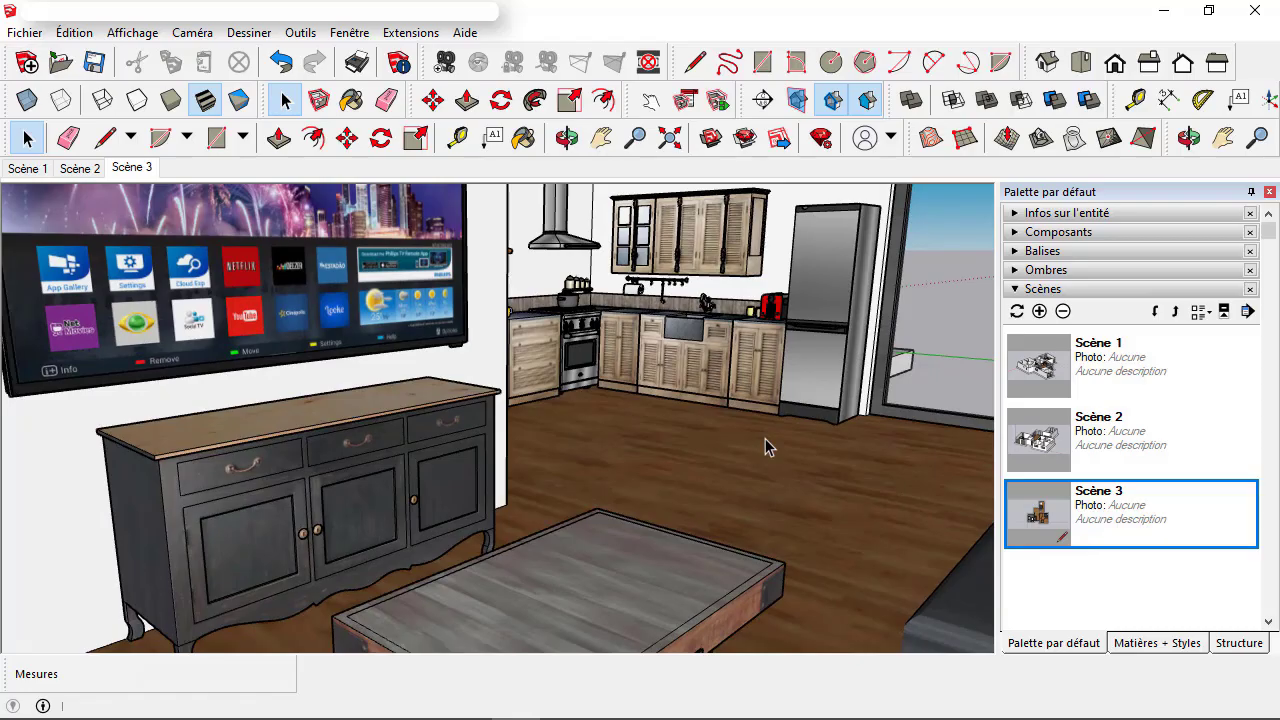
Step: Add Scène 4 capturing the eye-level living room view toward the kitchen
{"action": "right_click", "coordinate": [1128, 502]}
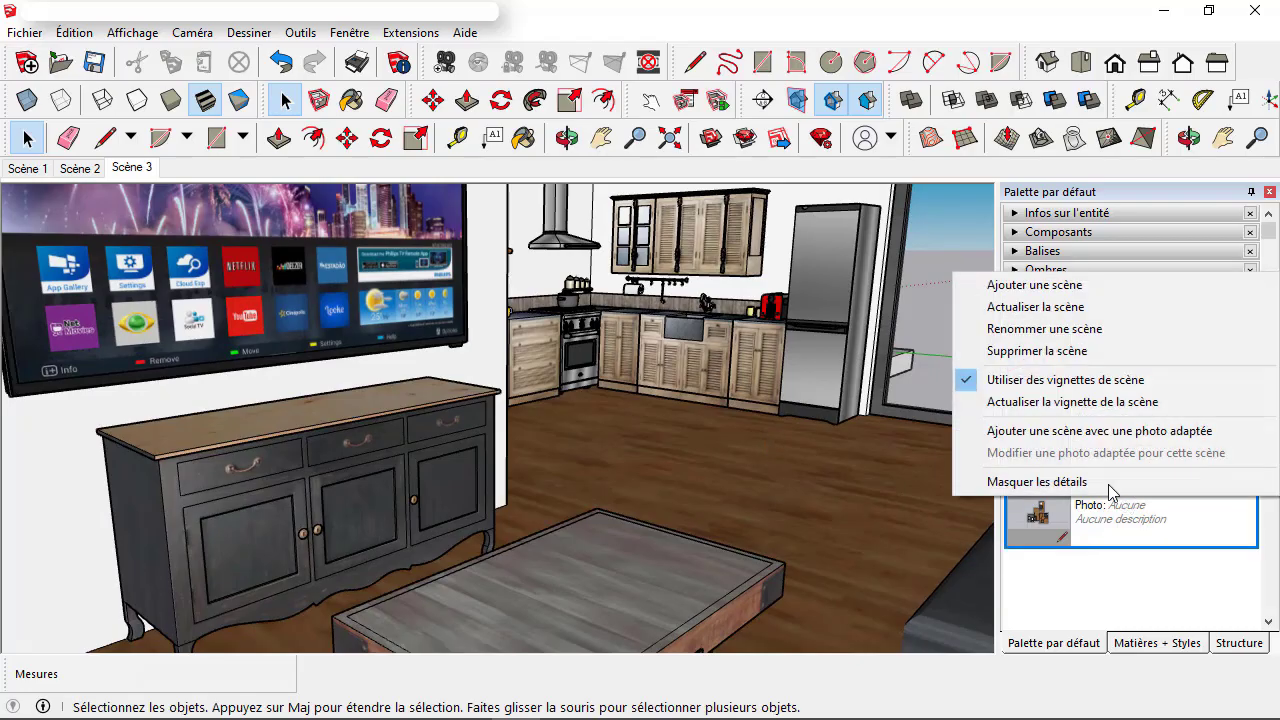
{"action": "left_click", "coordinate": [1034, 285]}
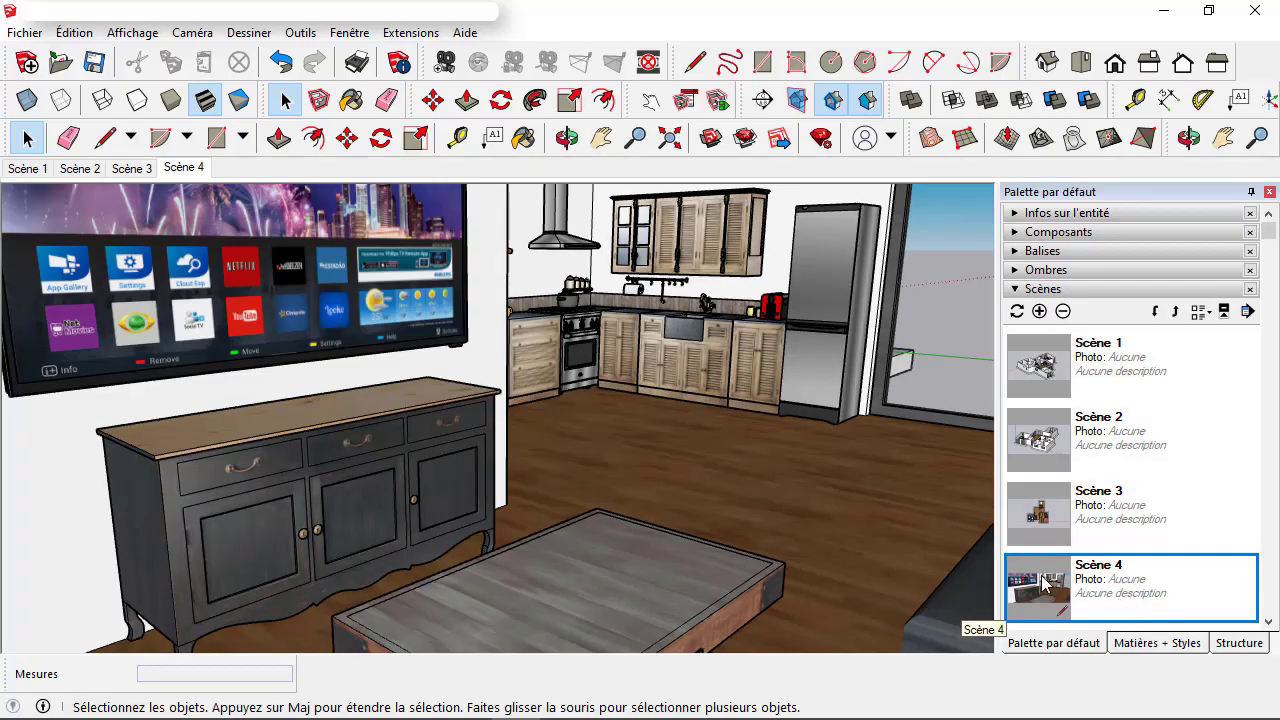
{"action": "double_click", "coordinate": [1108, 360]}
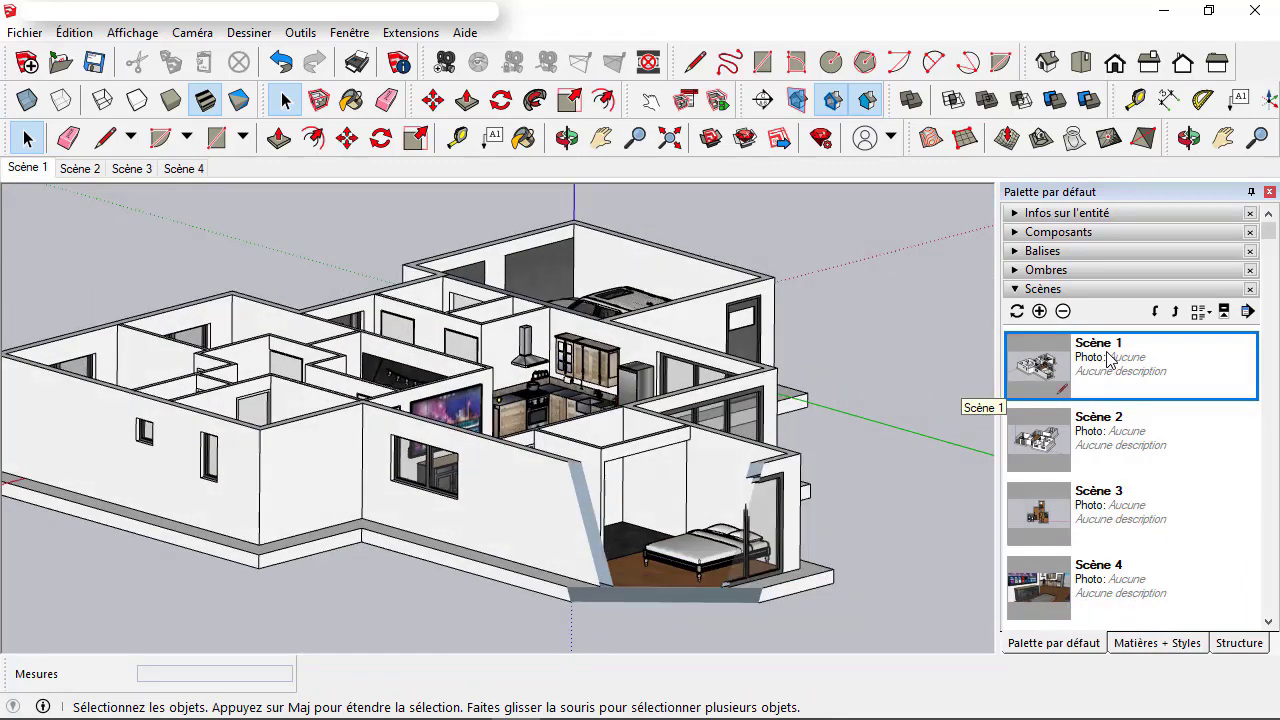
{"action": "double_click", "coordinate": [1105, 438]}
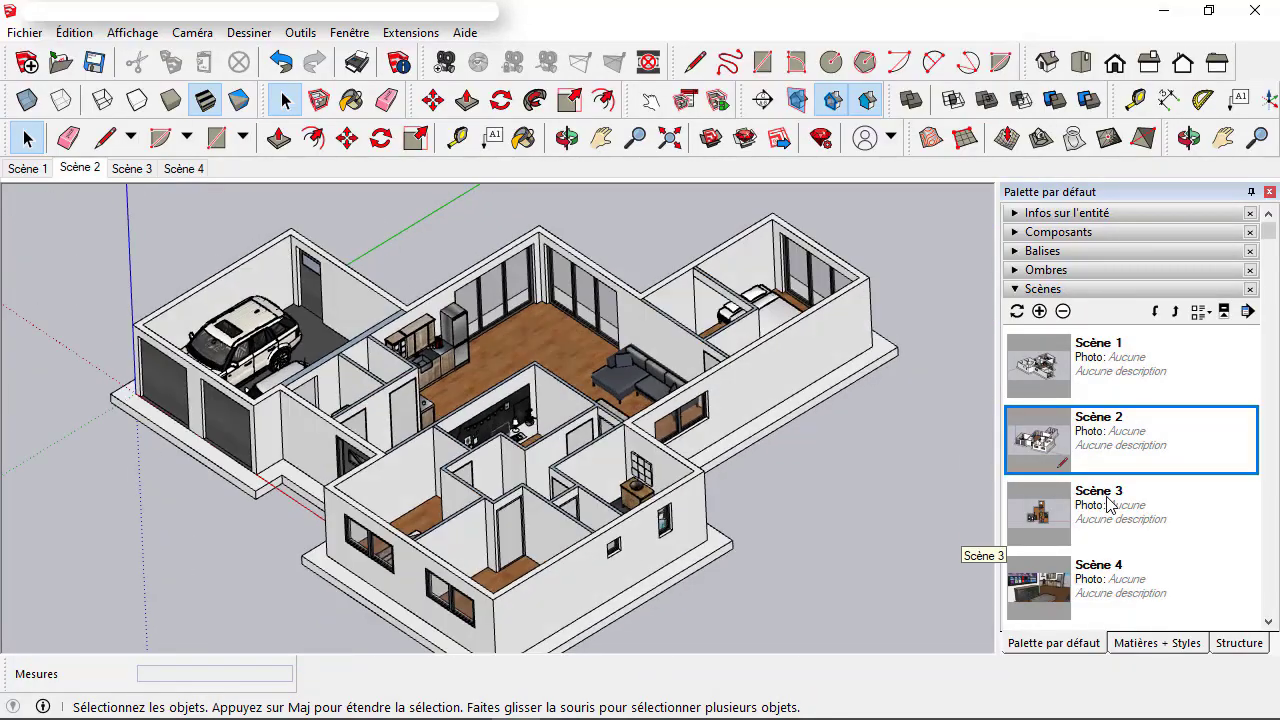
{"action": "double_click", "coordinate": [1108, 505]}
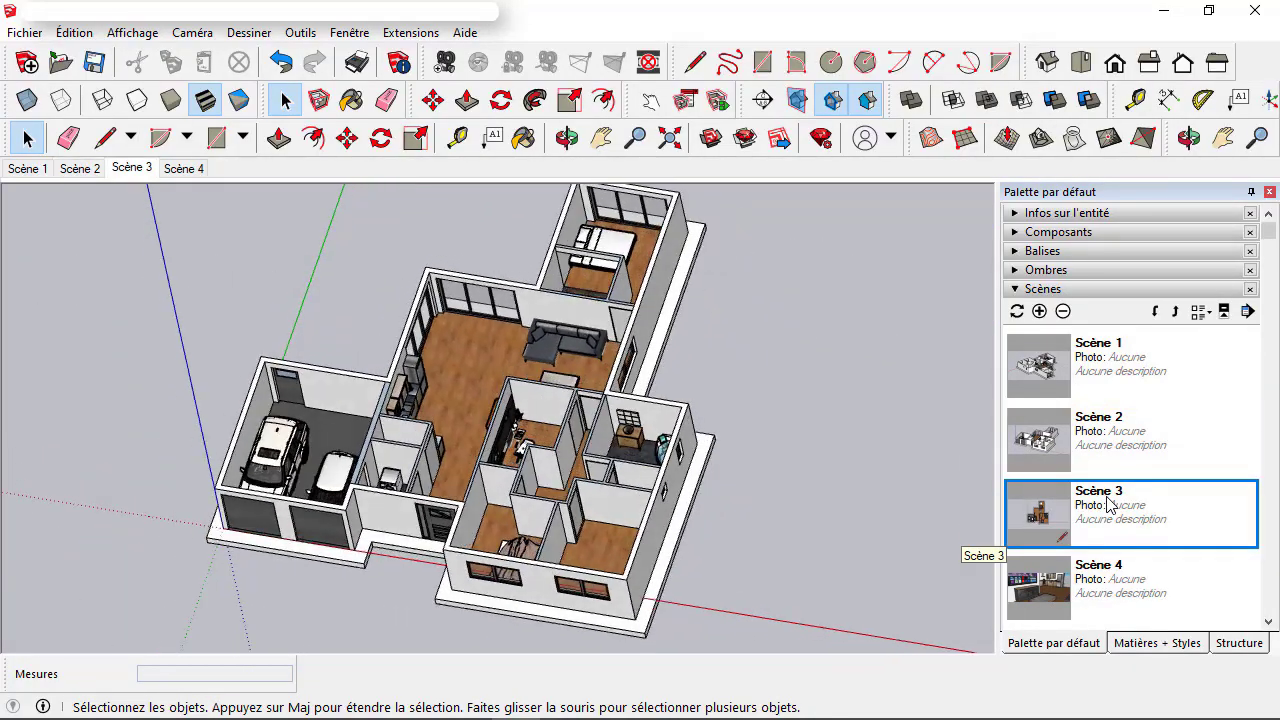
{"action": "double_click", "coordinate": [1097, 592]}
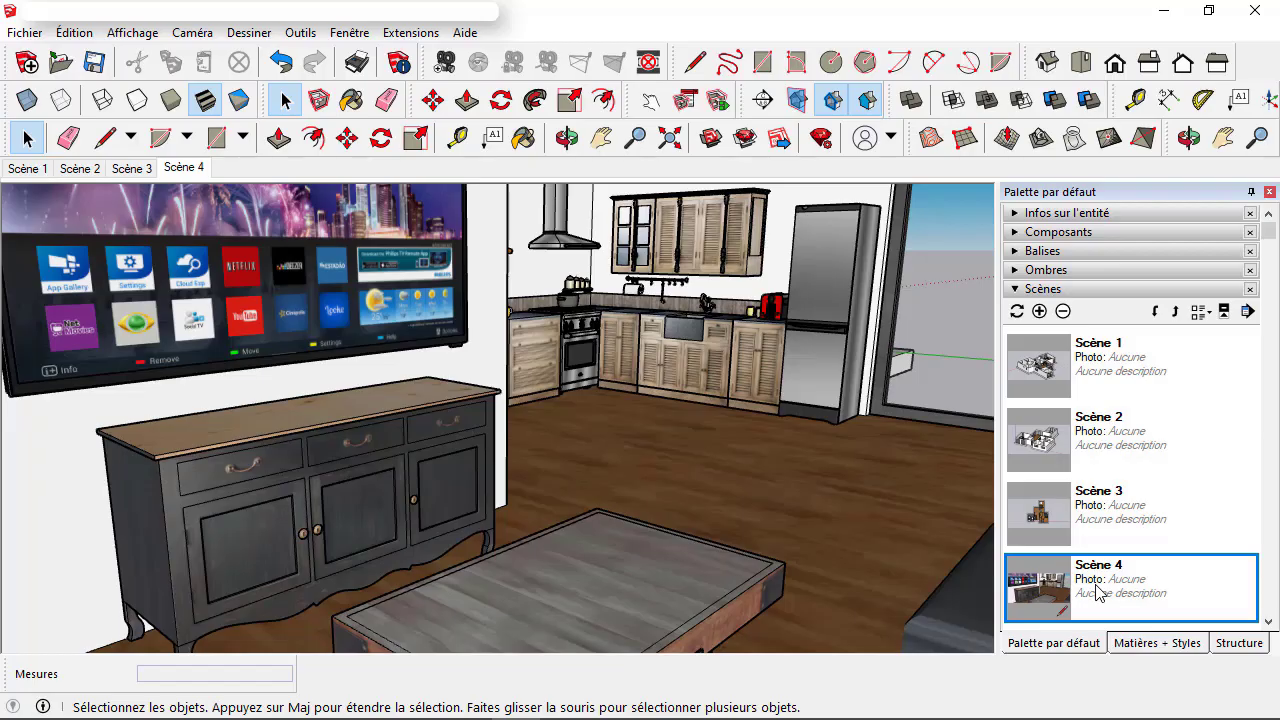
{"action": "left_click", "coordinate": [1095, 584]}
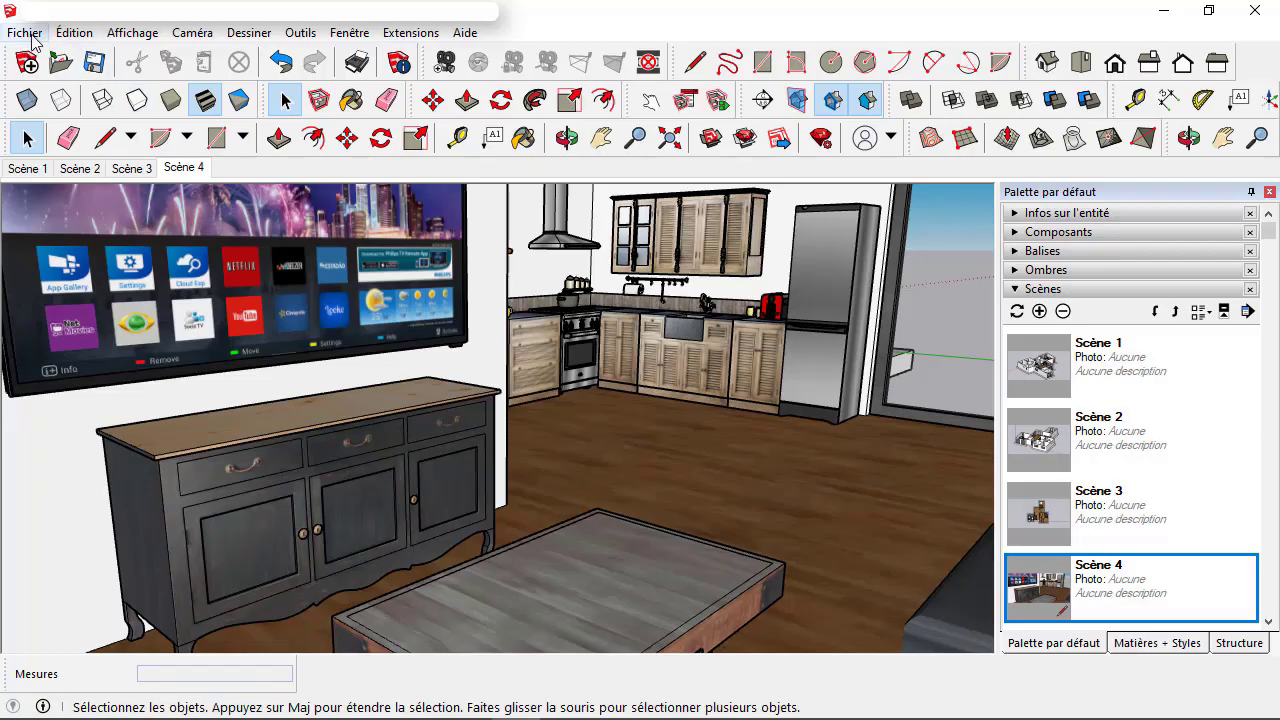
Step: Save the model as 'Projet Immobilier - Scènes' in the Ressources folder
{"action": "left_click", "coordinate": [27, 34]}
{"action": "left_click", "coordinate": [55, 151]}
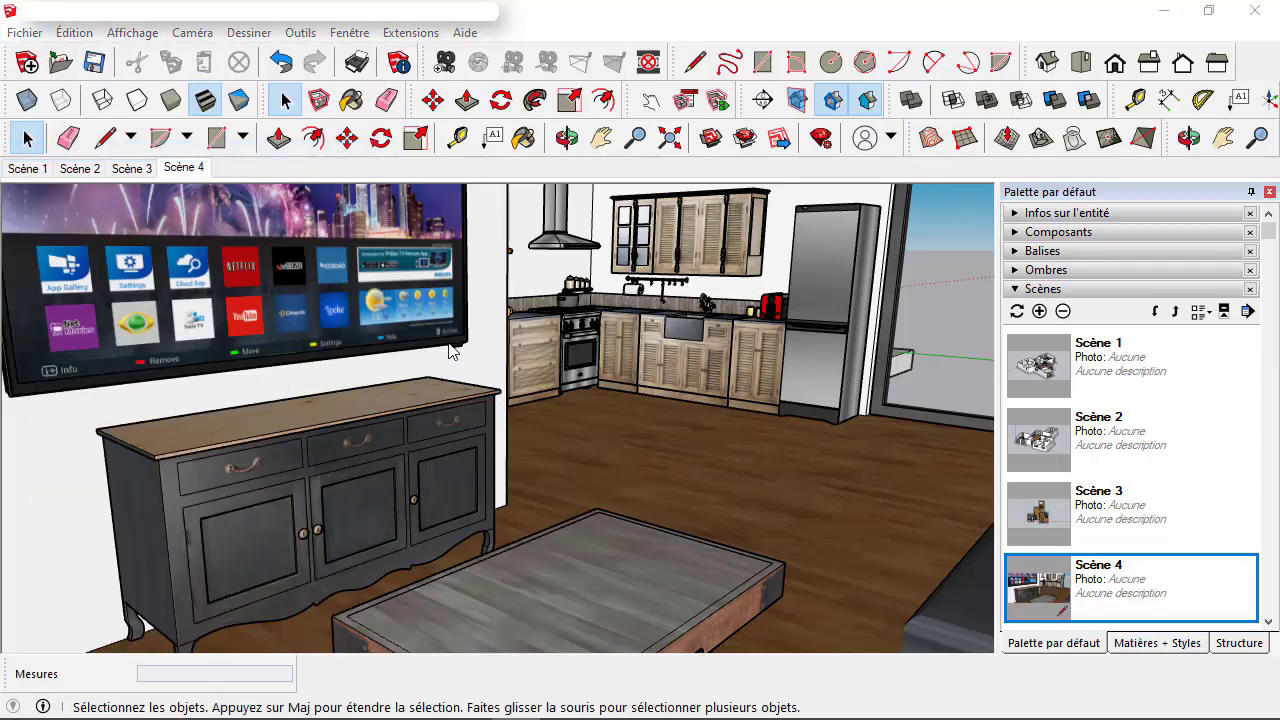
{"action": "left_click_drag", "start_coordinate": [506, 508], "coordinate": [346, 512]}
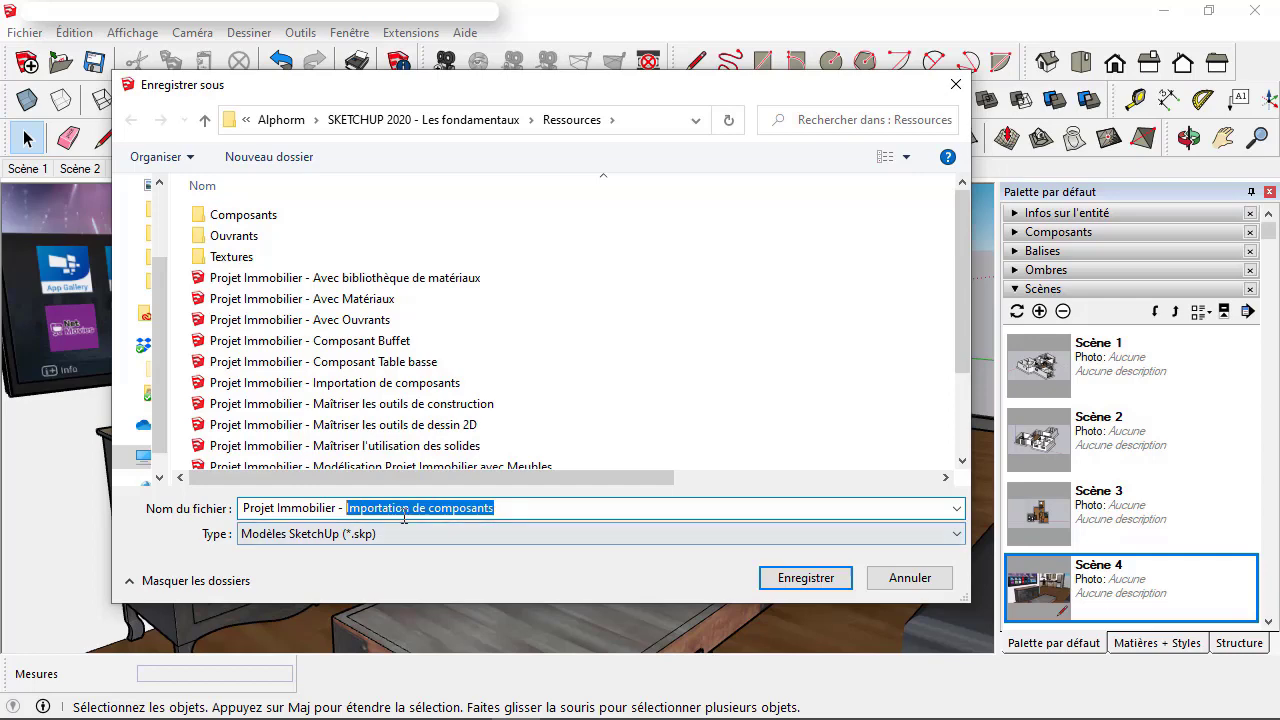
{"action": "type", "text": "Scène"}
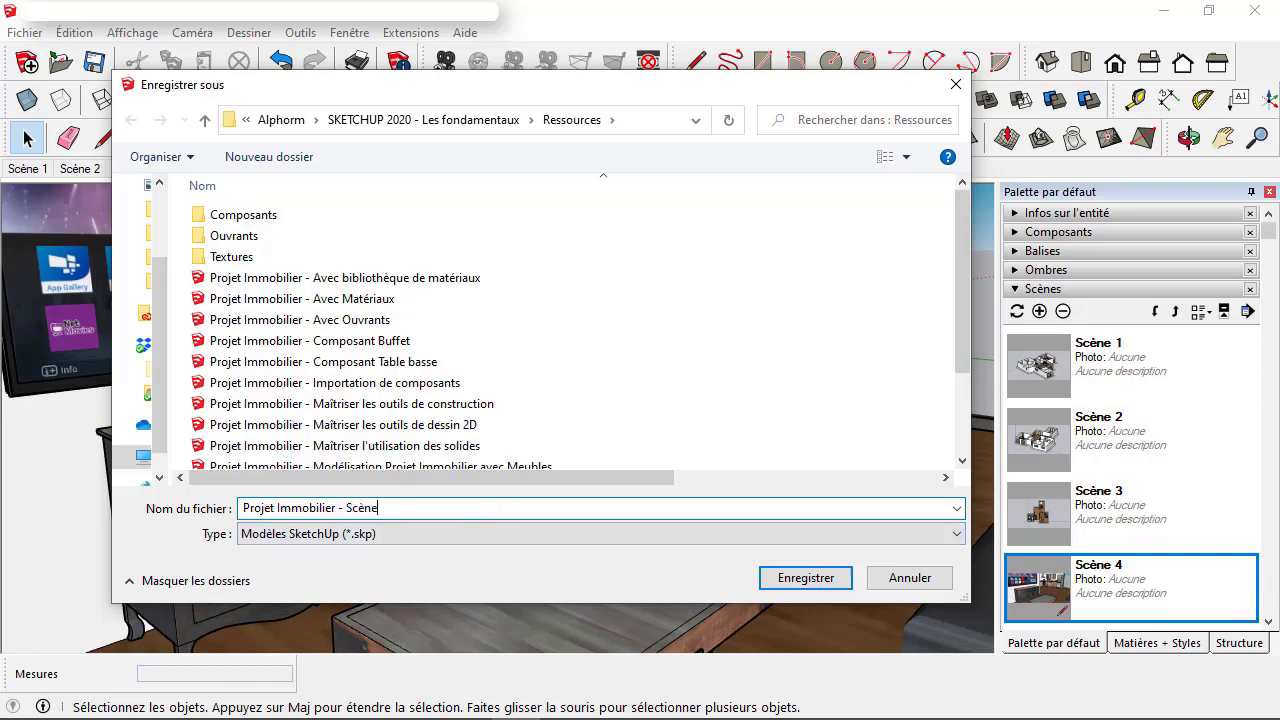
{"action": "type", "text": "s"}
{"action": "key", "text": "Return"}
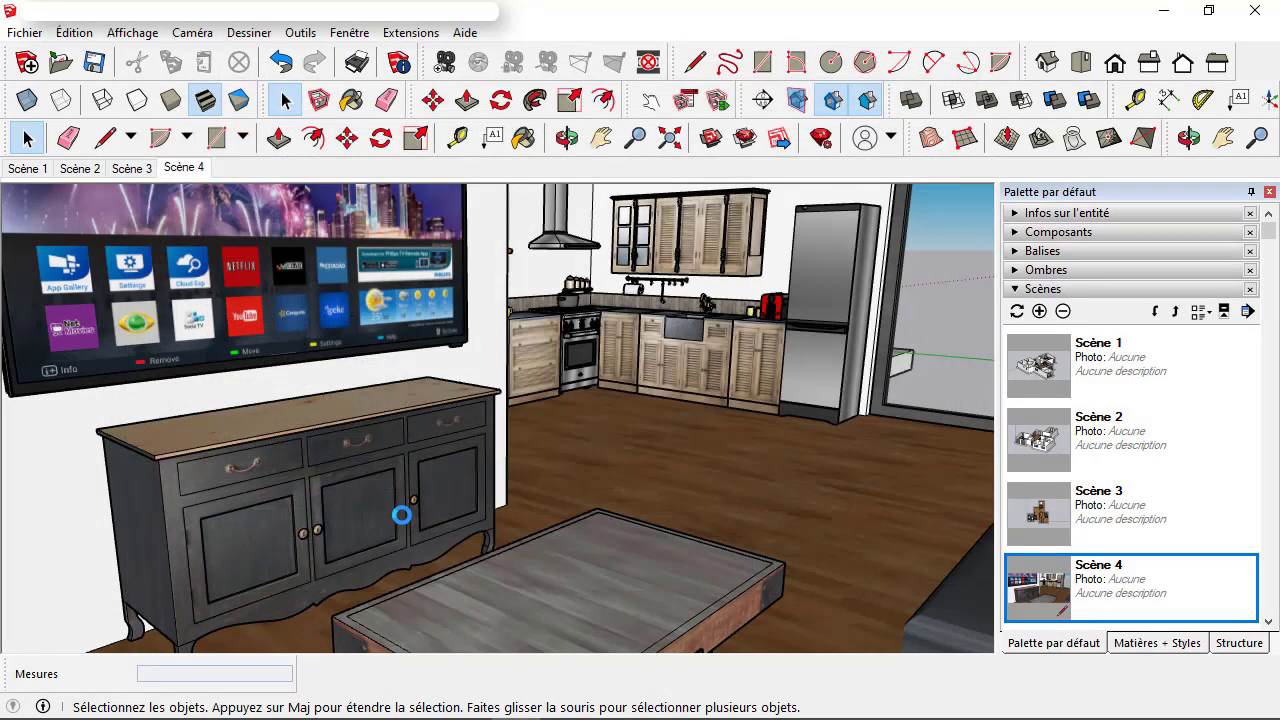